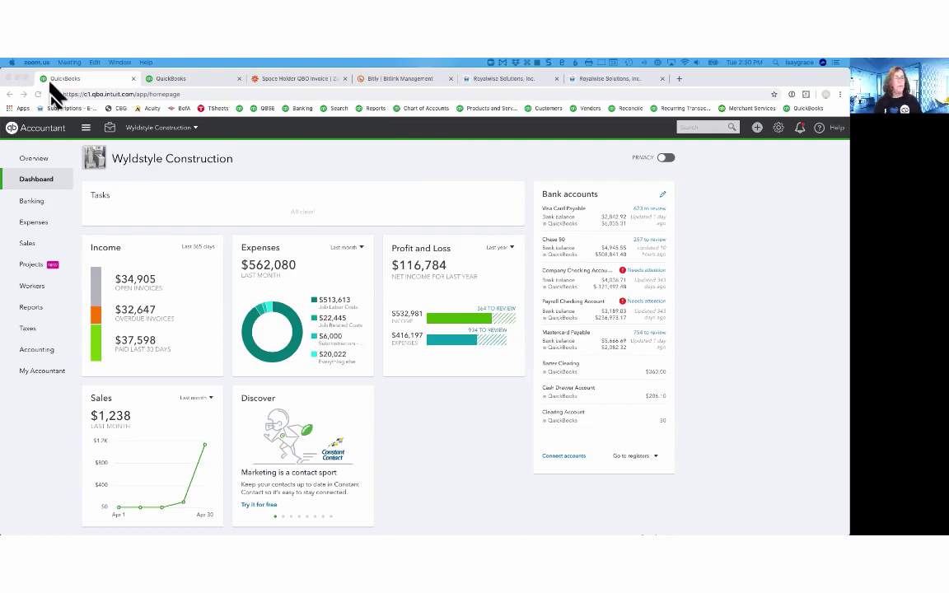
- Open Wyldstyle Construction's Overview and highlight the QuickBooks Online Plus subscription and three connected apps
{"action": "left_click", "coordinate": [34, 165]}
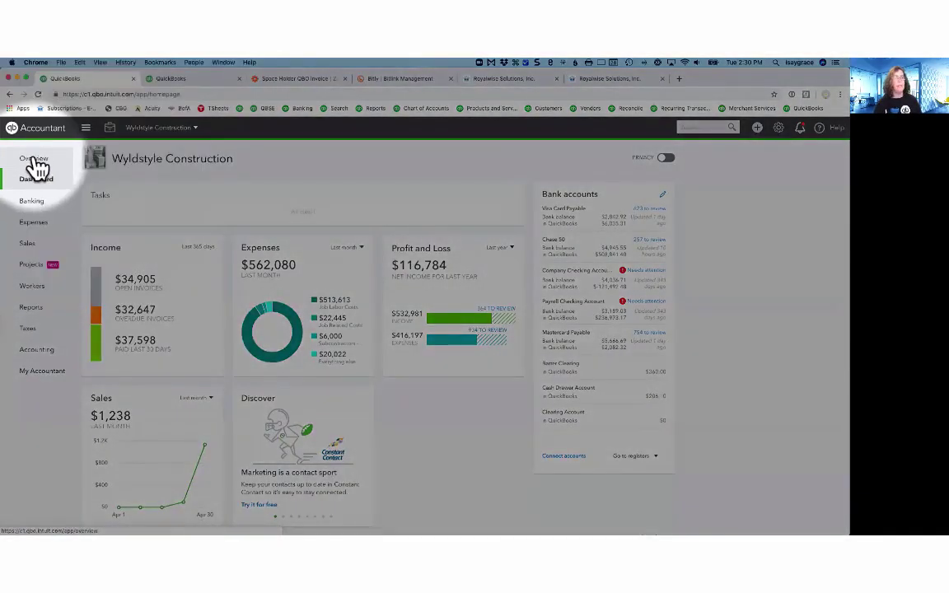
{"action": "left_click", "coordinate": [36, 162]}
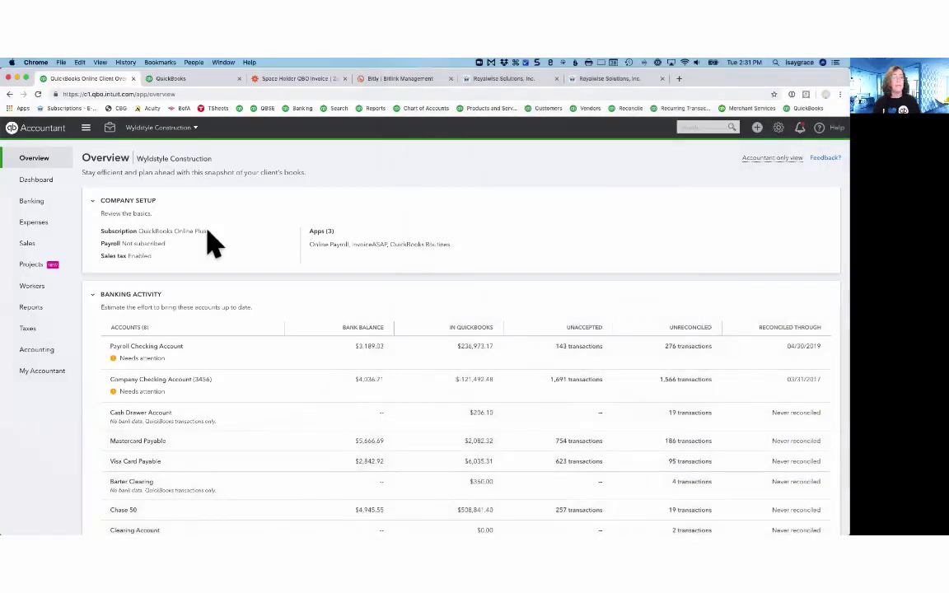
{"action": "left_click_drag", "start_coordinate": [207, 231], "coordinate": [138, 231]}
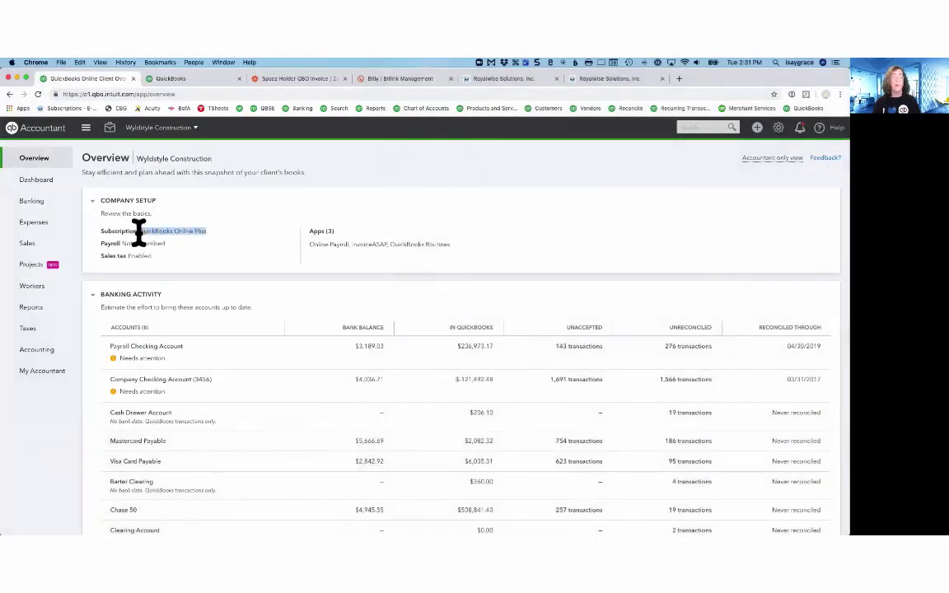
{"action": "left_click", "coordinate": [166, 245]}
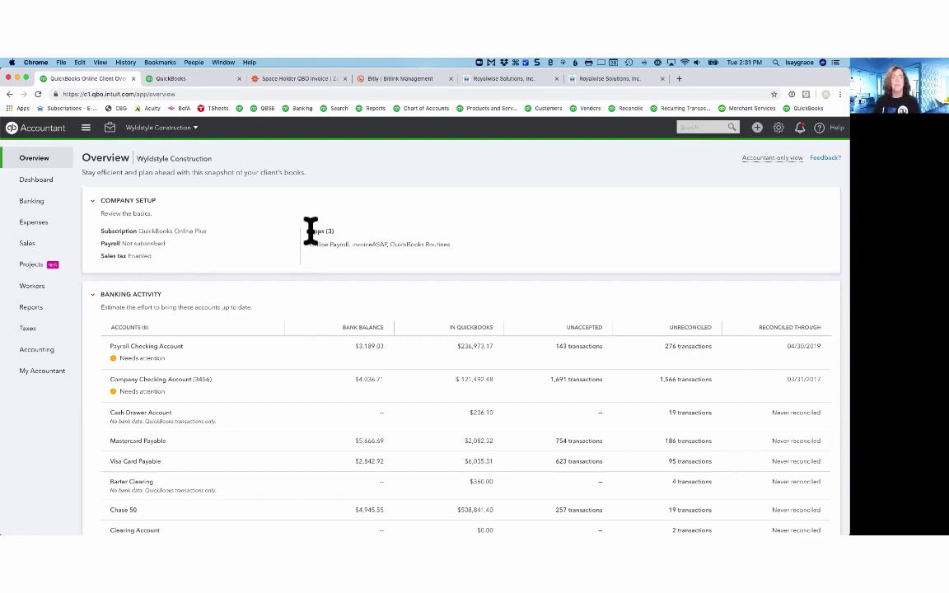
{"action": "left_click_drag", "start_coordinate": [309, 231], "coordinate": [458, 252]}
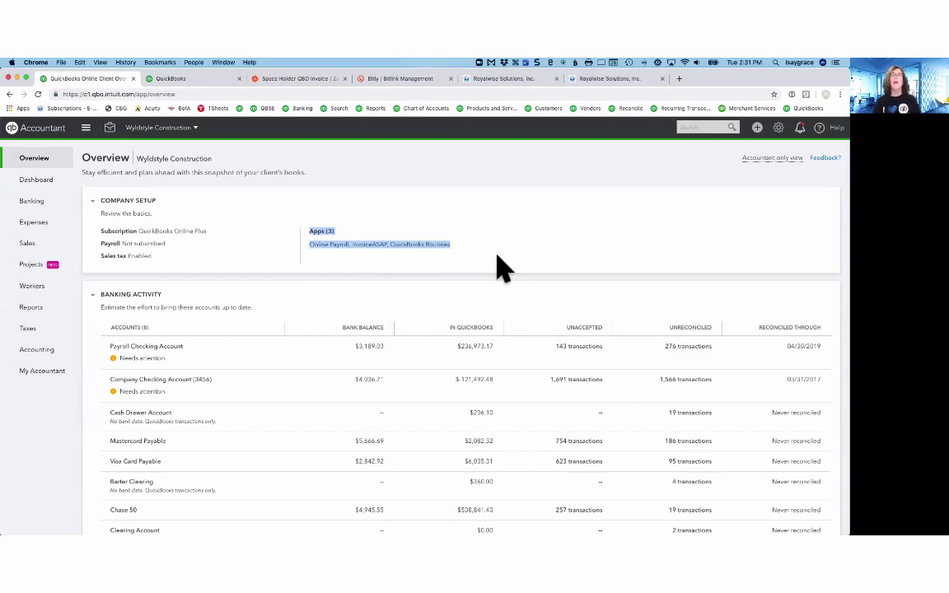
{"action": "left_click", "coordinate": [463, 245]}
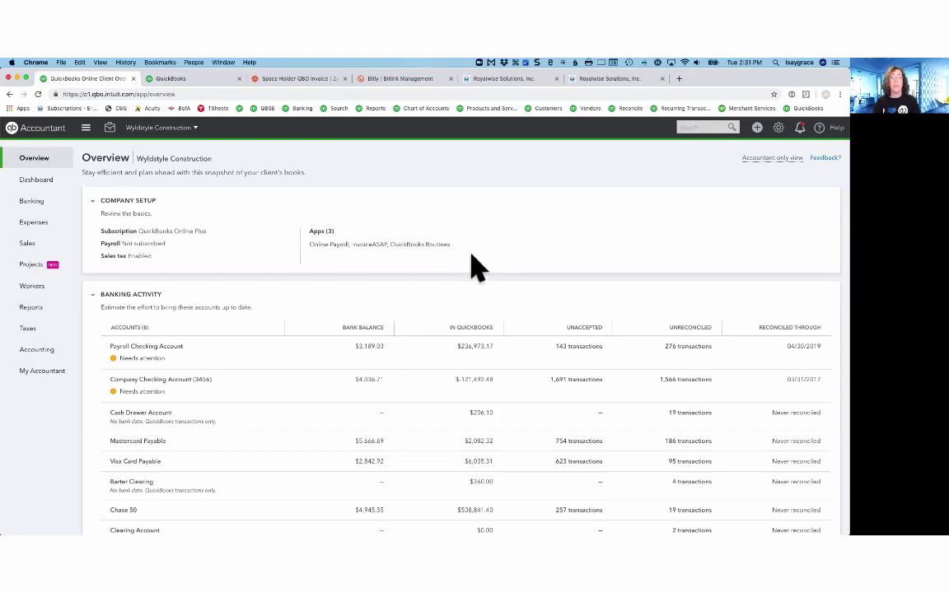
- Scroll the Overview down and back up past the Banking Activity summary
{"action": "scroll", "coordinate": [508, 349], "scroll_direction": "down", "scroll_amount": 3}
{"action": "scroll", "coordinate": [509, 349], "scroll_direction": "up", "scroll_amount": 1}
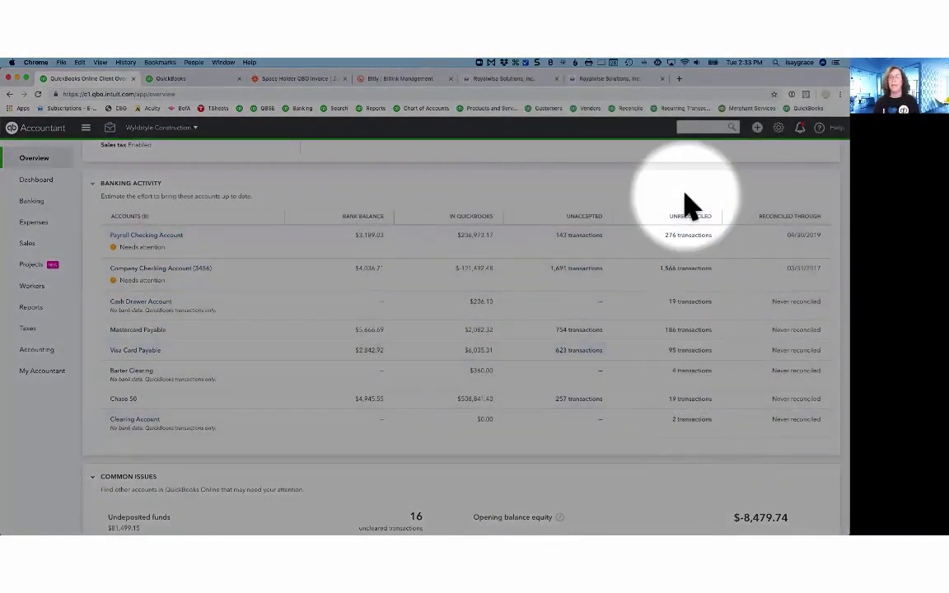
- Collapse the Banking Activity section, then expand it again to show all eight accounts
{"action": "left_click", "coordinate": [685, 194]}
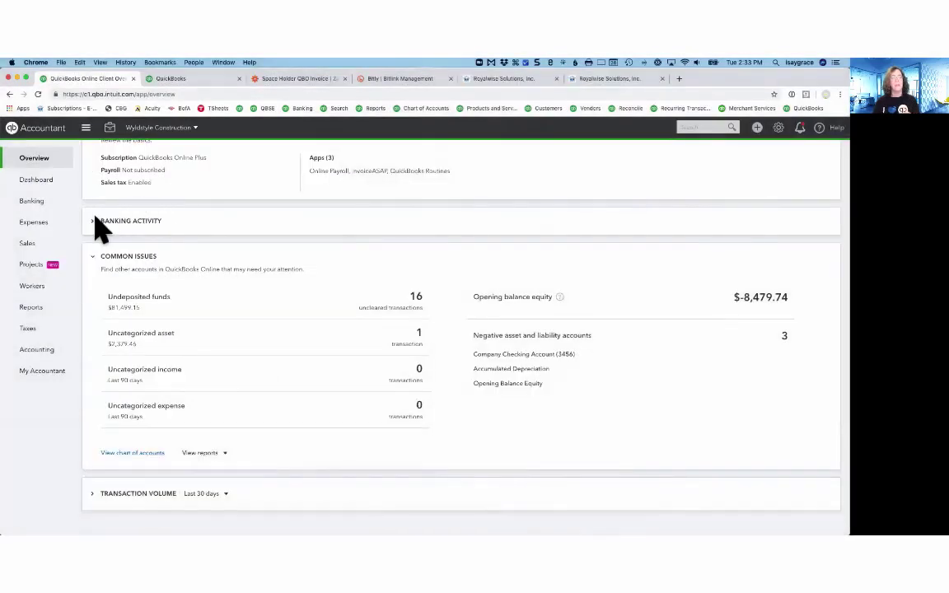
{"action": "left_click", "coordinate": [92, 220]}
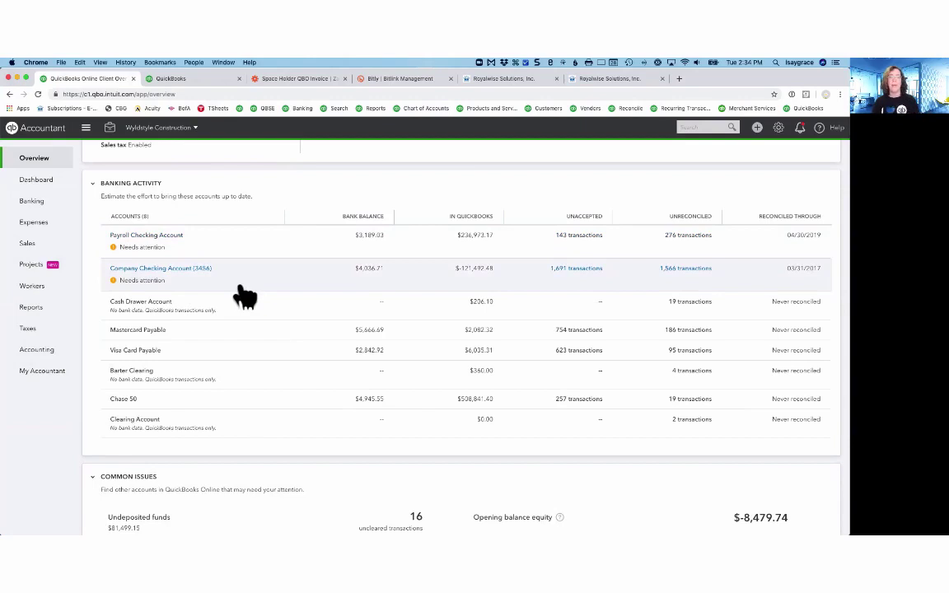
- Open the Undeposited funds register from Common Issues and review its 203 transactions
{"action": "scroll", "coordinate": [245, 297], "scroll_direction": "down", "scroll_amount": 5}
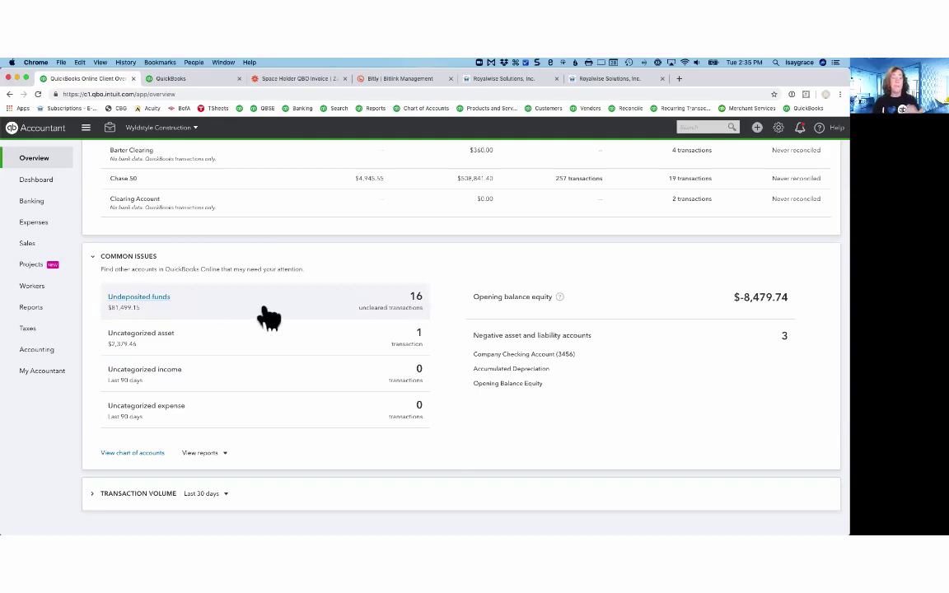
{"action": "left_click", "coordinate": [150, 302]}
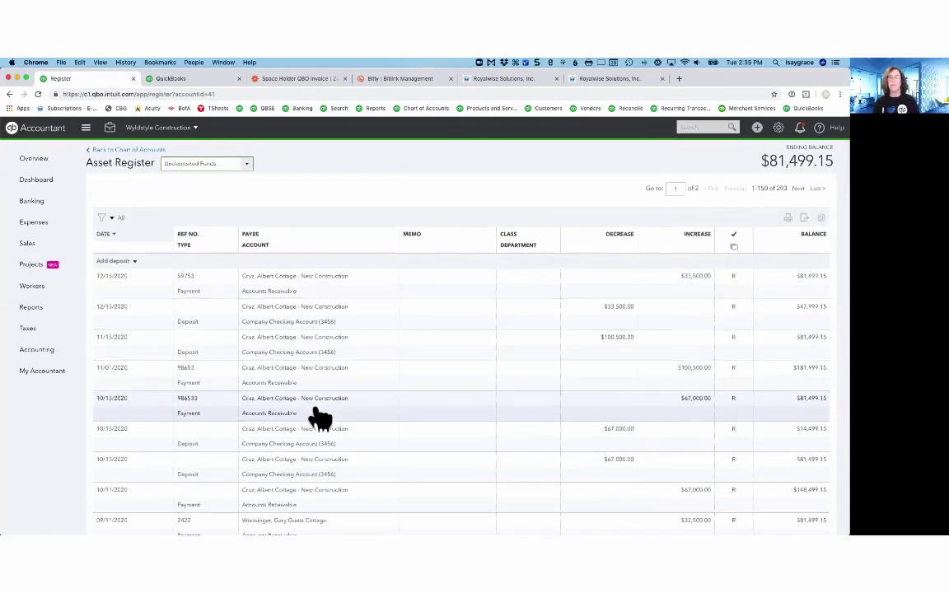
{"action": "scroll", "coordinate": [319, 418], "scroll_direction": "down", "scroll_amount": 1}
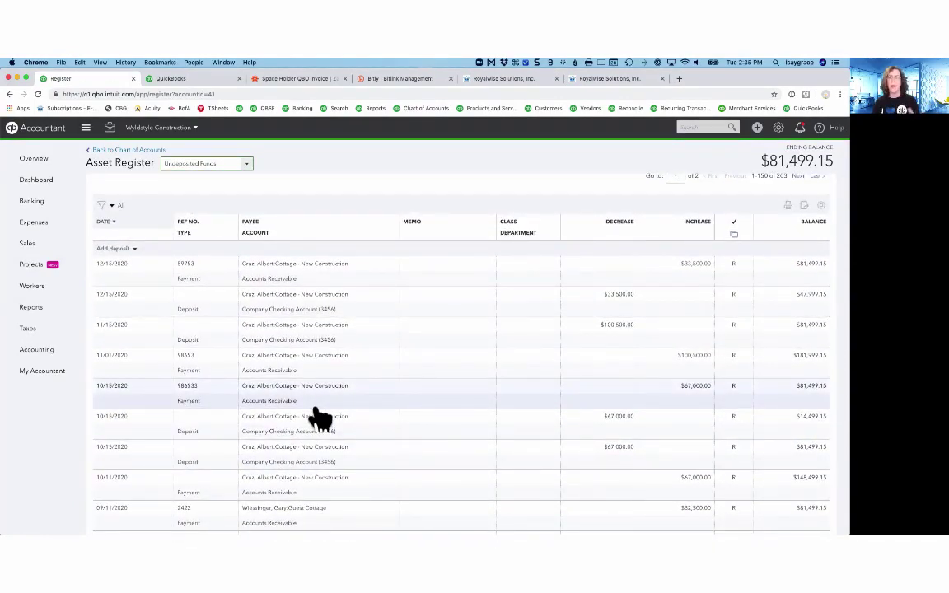
{"action": "scroll", "coordinate": [320, 419], "scroll_direction": "down", "scroll_amount": 2}
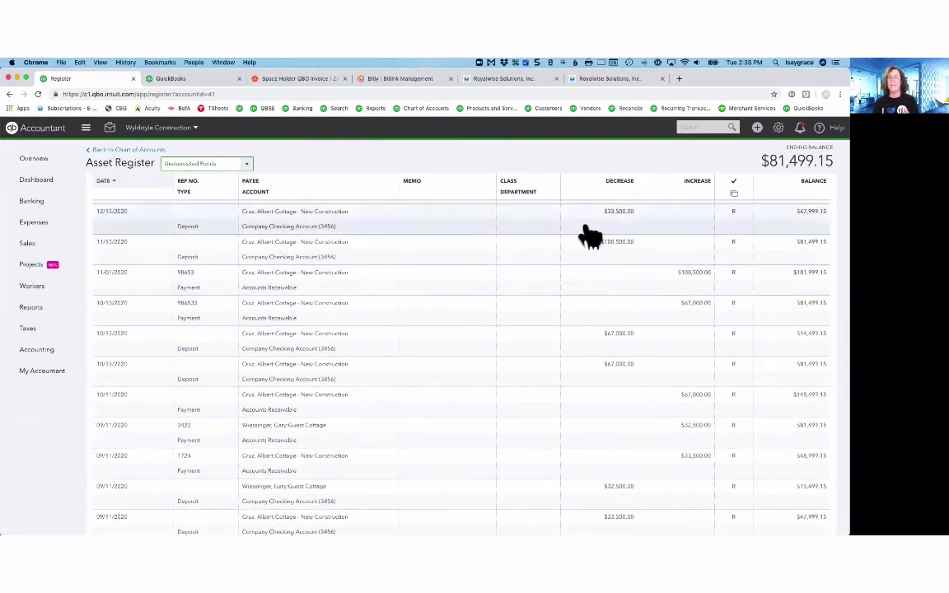
{"action": "scroll", "coordinate": [614, 297], "scroll_direction": "up", "scroll_amount": 2}
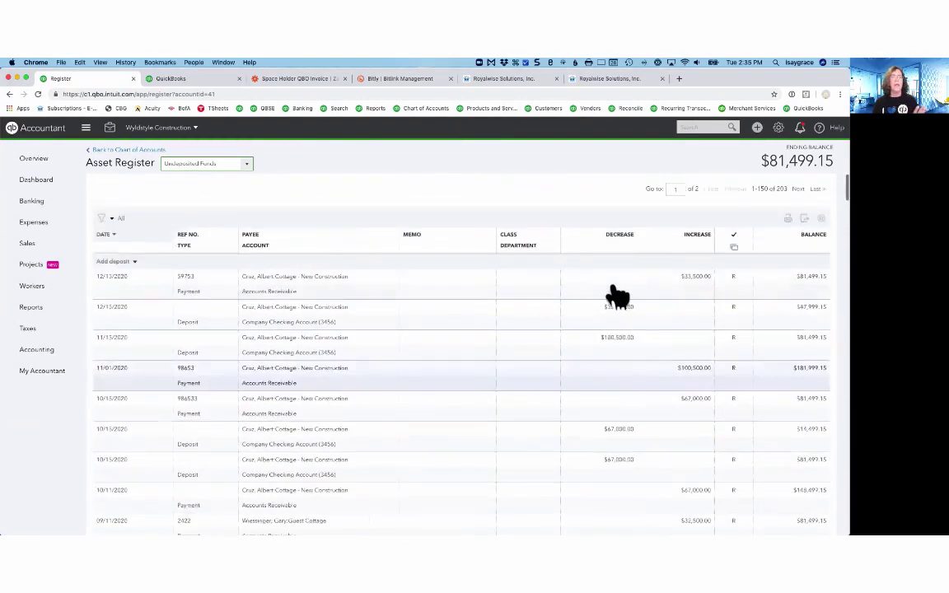
- Return to the client Overview and scroll down the page
{"action": "left_click", "coordinate": [35, 160]}
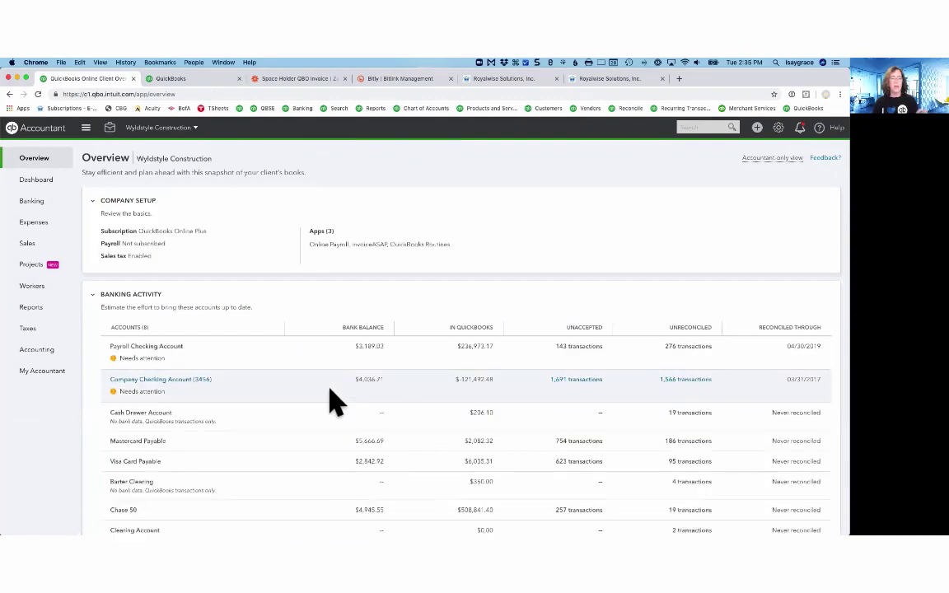
{"action": "scroll", "coordinate": [330, 403], "scroll_direction": "down", "scroll_amount": 2}
{"action": "scroll", "coordinate": [330, 402], "scroll_direction": "down", "scroll_amount": 4}
{"action": "scroll", "coordinate": [334, 403], "scroll_direction": "down", "scroll_amount": 3}
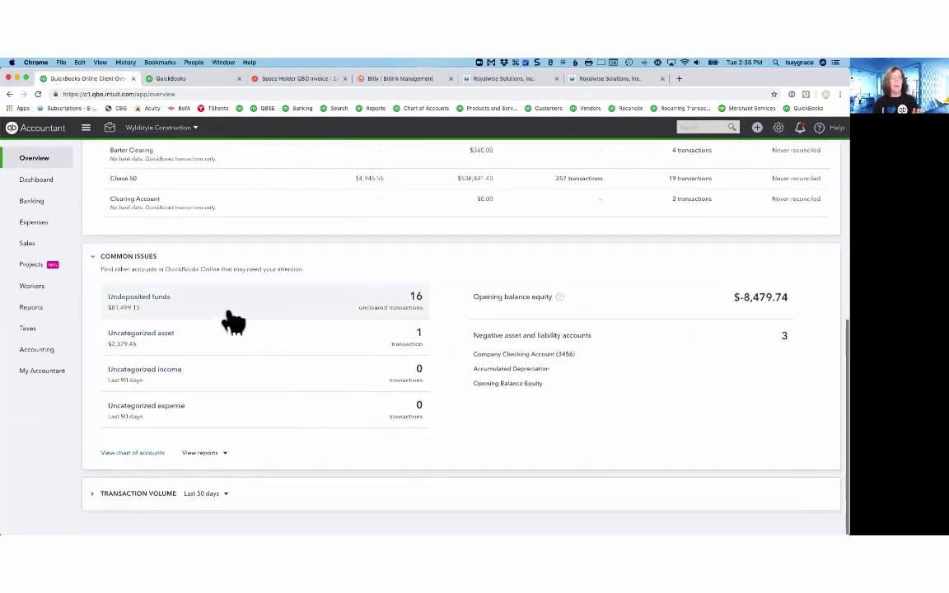
- Start a new bank deposit and sort its listed payments by date
{"action": "left_click", "coordinate": [757, 129]}
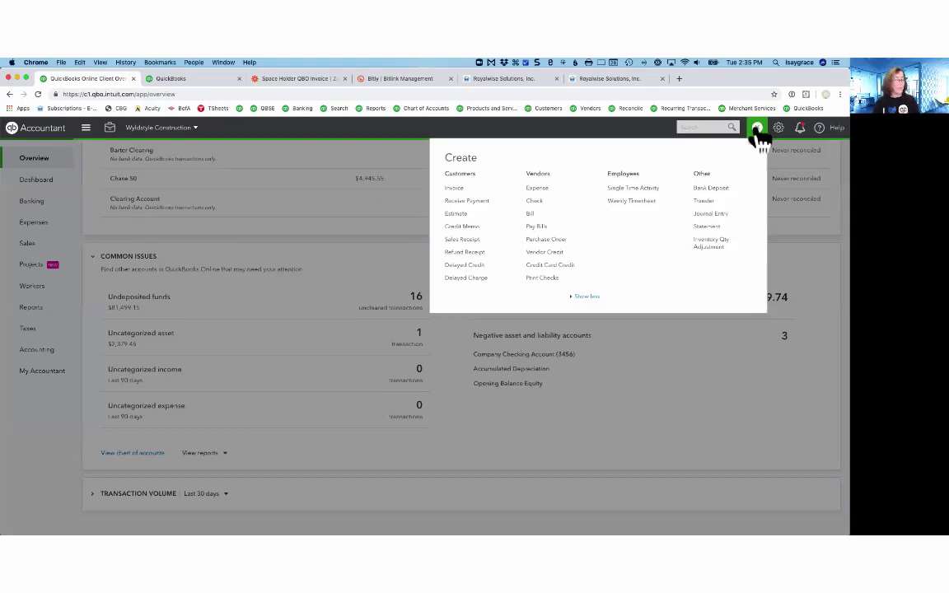
{"action": "left_click", "coordinate": [714, 189]}
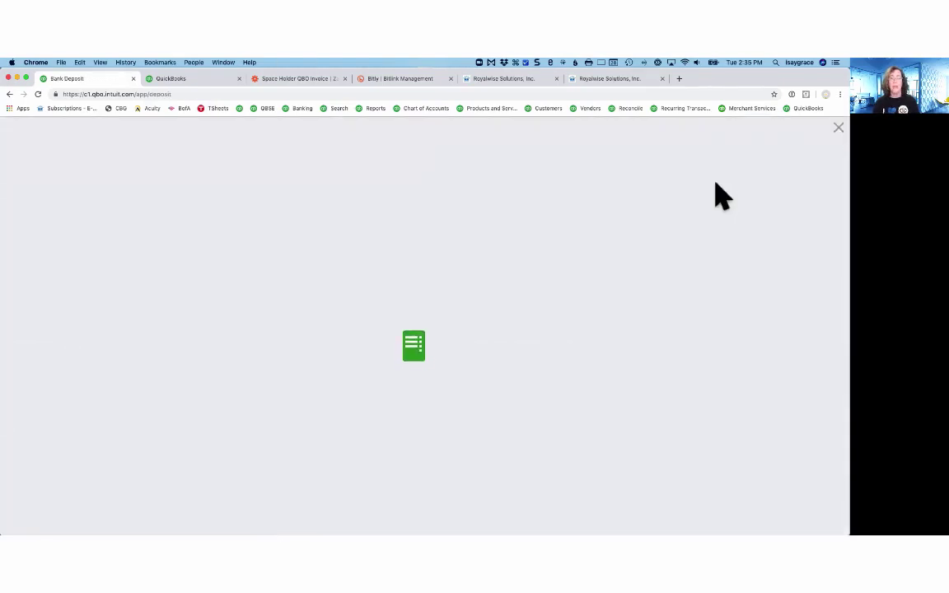
{"action": "scroll", "coordinate": [585, 416], "scroll_direction": "down", "scroll_amount": 3}
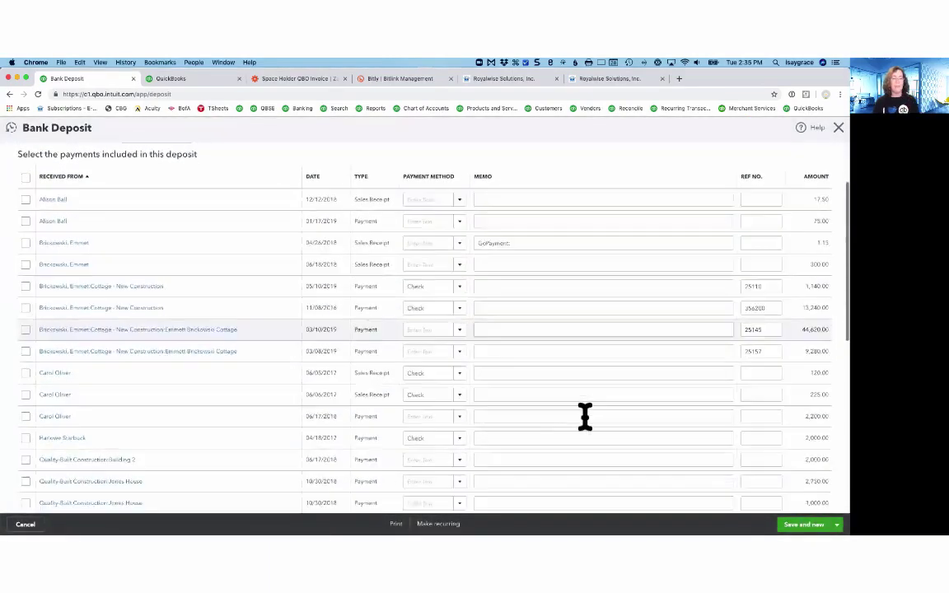
{"action": "scroll", "coordinate": [585, 416], "scroll_direction": "up", "scroll_amount": 2}
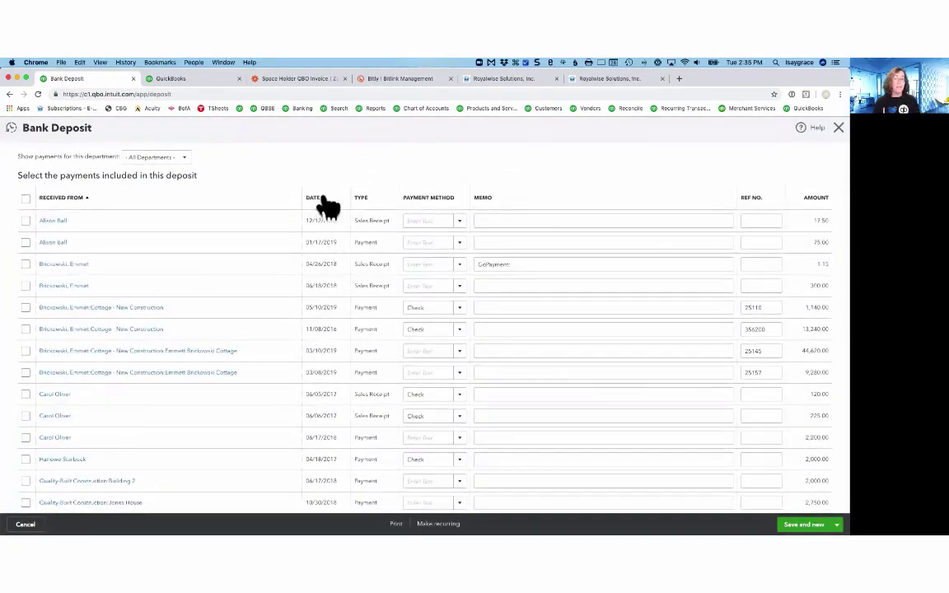
{"action": "left_click", "coordinate": [313, 198]}
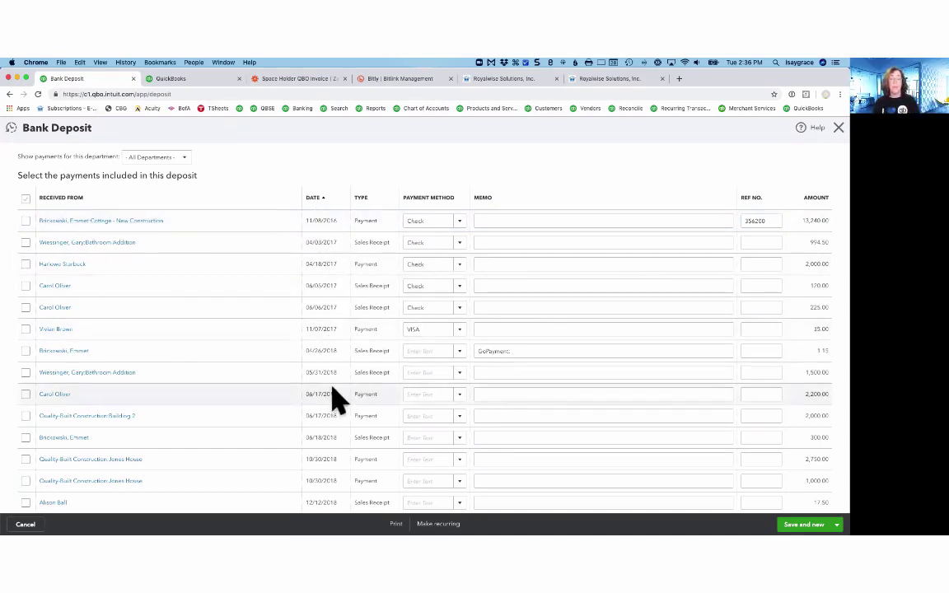
{"action": "scroll", "coordinate": [333, 398], "scroll_direction": "down", "scroll_amount": 3}
{"action": "scroll", "coordinate": [333, 396], "scroll_direction": "down", "scroll_amount": 3}
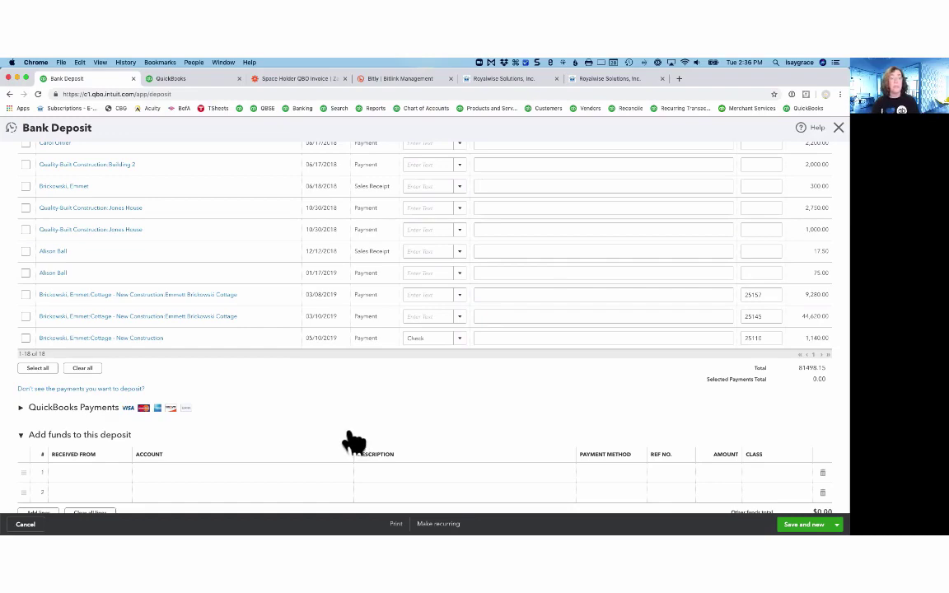
{"action": "scroll", "coordinate": [335, 318], "scroll_direction": "up", "scroll_amount": 5}
{"action": "scroll", "coordinate": [334, 313], "scroll_direction": "up", "scroll_amount": 5}
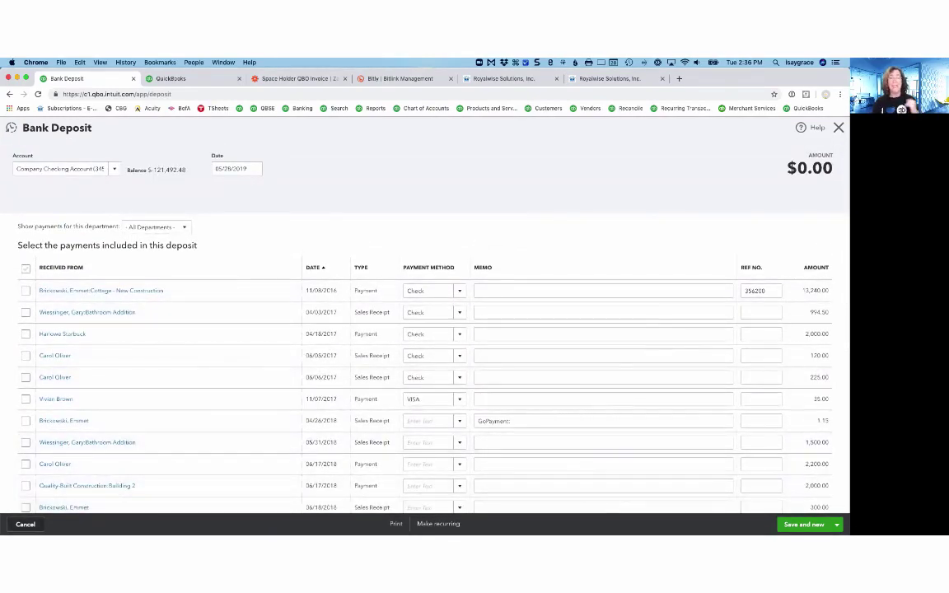
- Cancel the bank deposit and scroll the Overview down to Common Issues
{"action": "left_click", "coordinate": [26, 524]}
{"action": "scroll", "coordinate": [461, 330], "scroll_direction": "down", "scroll_amount": 2}
{"action": "scroll", "coordinate": [461, 330], "scroll_direction": "down", "scroll_amount": 3}
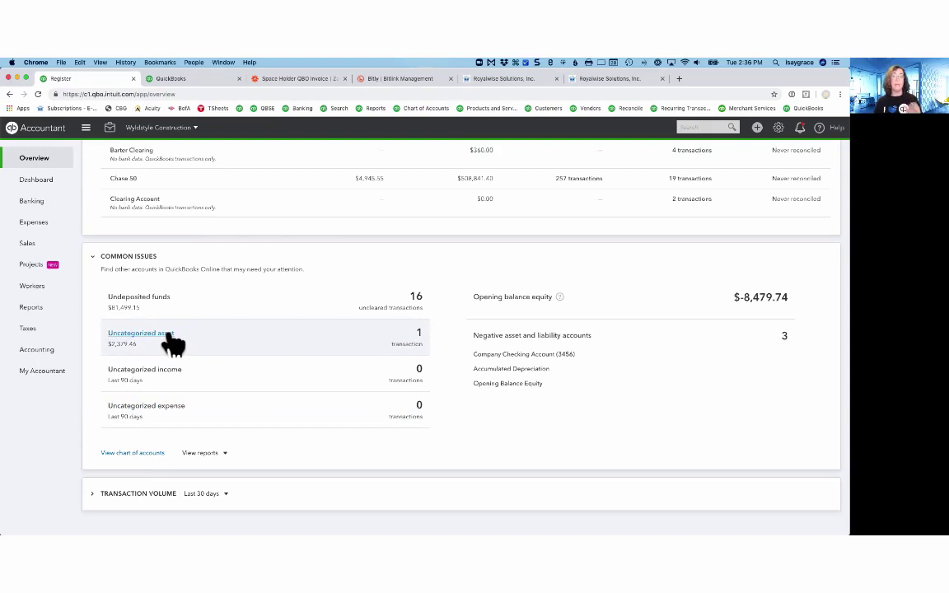
- Open the Uncategorized asset register and its $2,379.46 transfer from Company Checking
{"action": "left_click", "coordinate": [168, 340]}
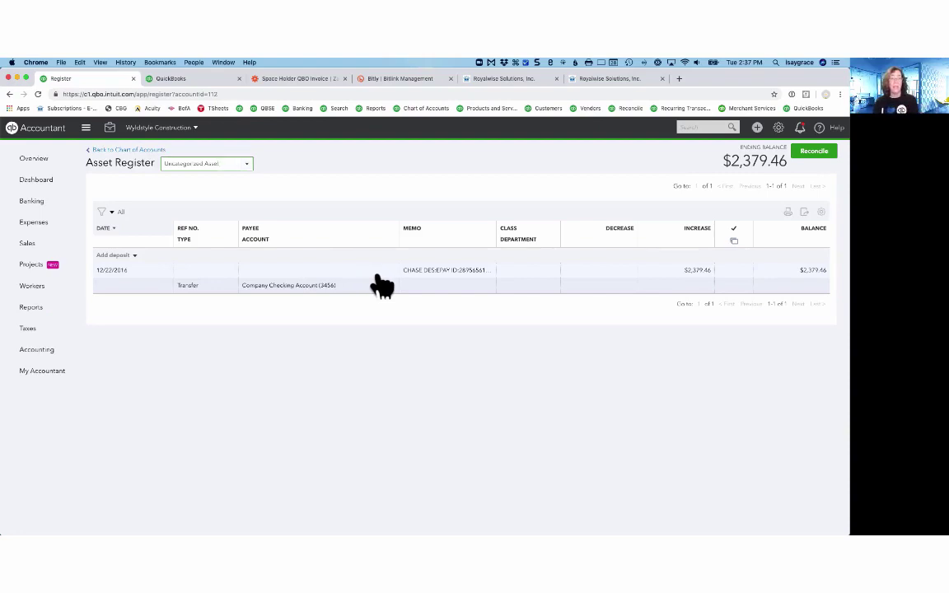
{"action": "left_click", "coordinate": [377, 284]}
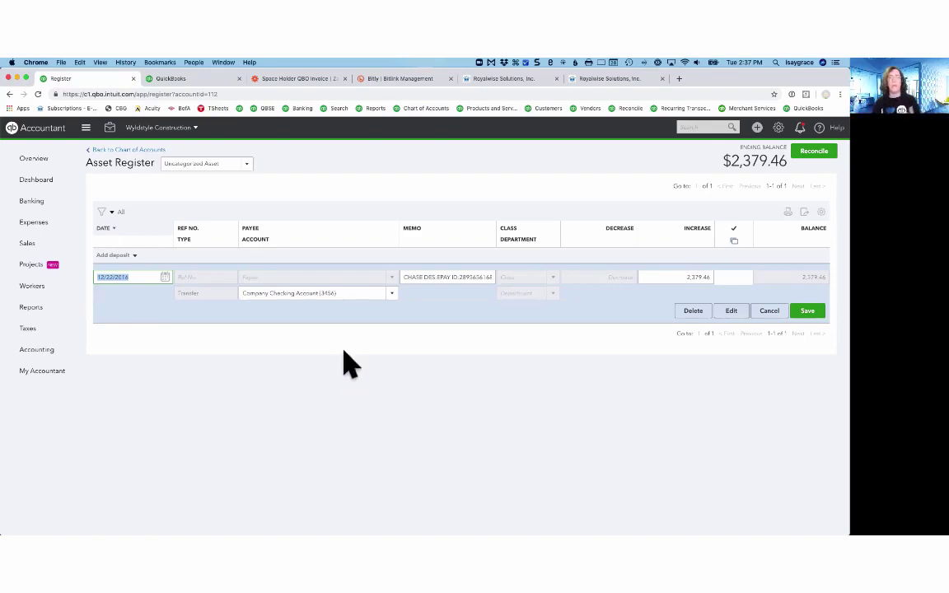
- Go back to the Overview and scroll to Common Issues showing zero uncategorized income and expense
{"action": "left_click_drag", "start_coordinate": [219, 163], "coordinate": [188, 163]}
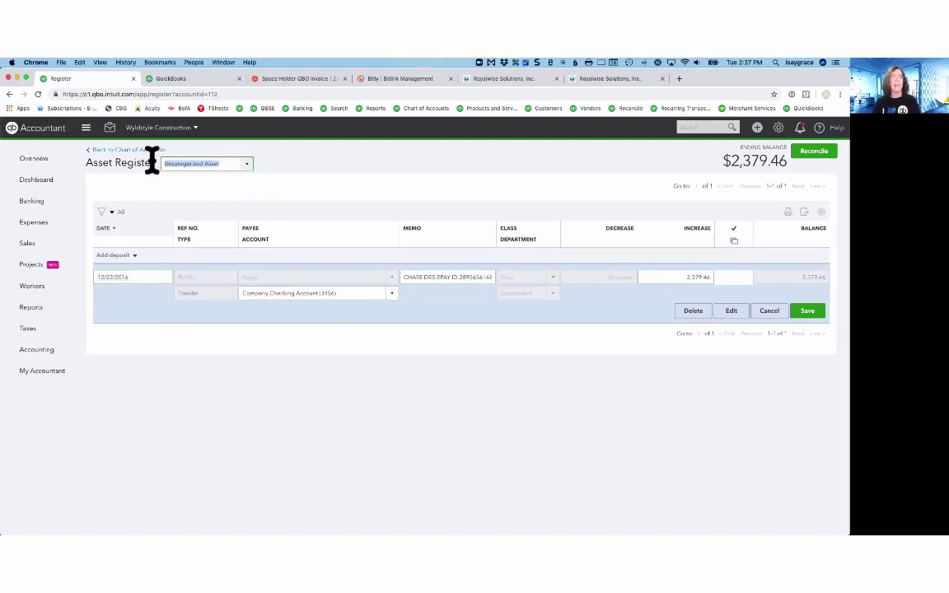
{"action": "left_click", "coordinate": [37, 159]}
{"action": "scroll", "coordinate": [333, 458], "scroll_direction": "down", "scroll_amount": 5}
{"action": "scroll", "coordinate": [334, 451], "scroll_direction": "down", "scroll_amount": 2}
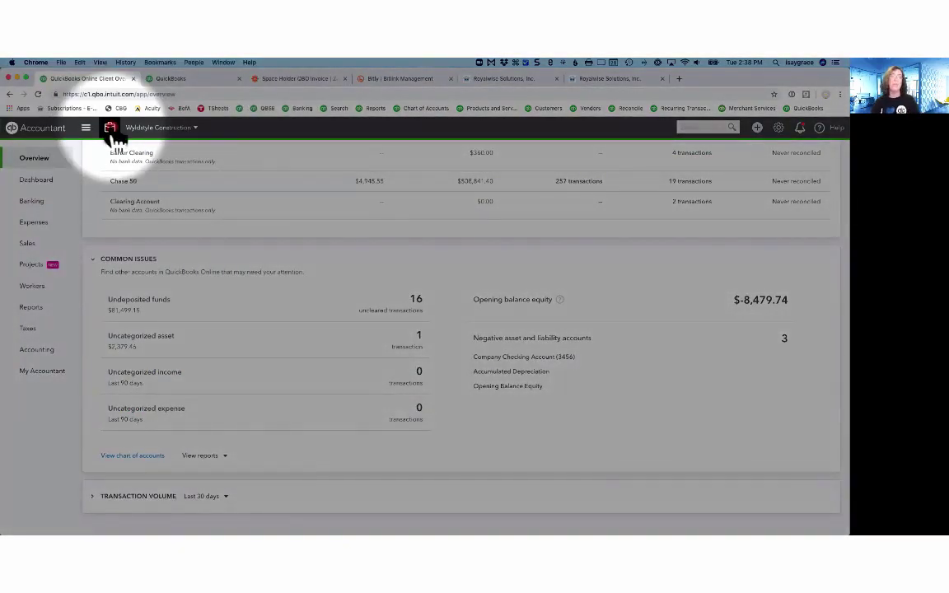
- Open Reclassify Transactions from Accountant Tools and scroll through the profit and loss Accounts list
{"action": "left_click", "coordinate": [113, 132]}
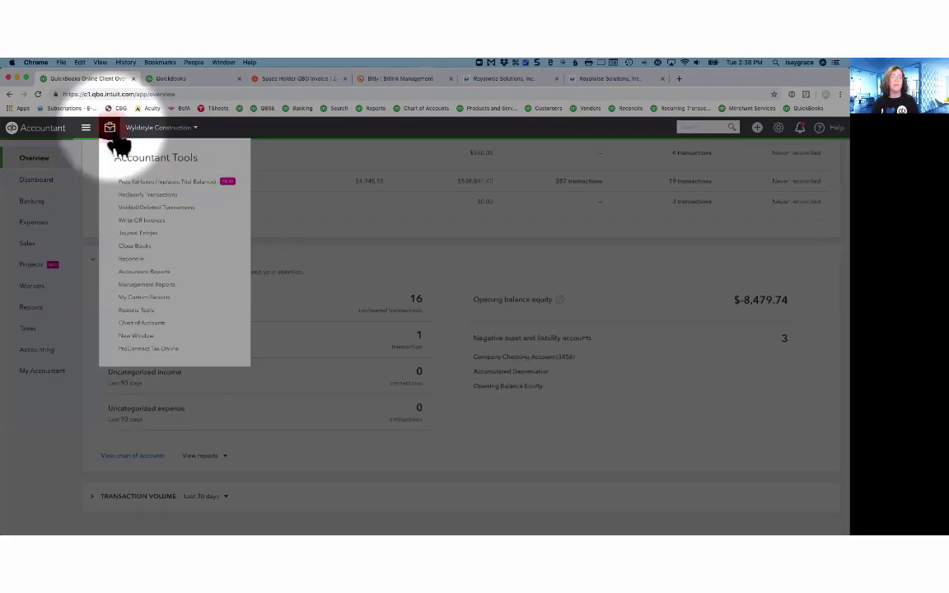
{"action": "left_click", "coordinate": [136, 195]}
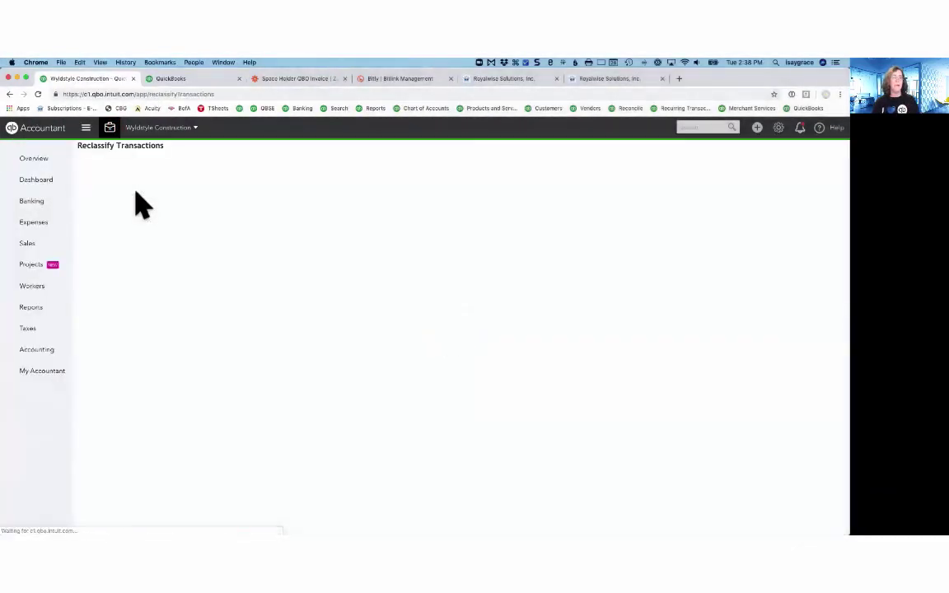
{"action": "scroll", "coordinate": [137, 395], "scroll_direction": "down", "scroll_amount": 2}
{"action": "scroll", "coordinate": [138, 395], "scroll_direction": "down", "scroll_amount": 2}
{"action": "scroll", "coordinate": [138, 399], "scroll_direction": "down", "scroll_amount": 1}
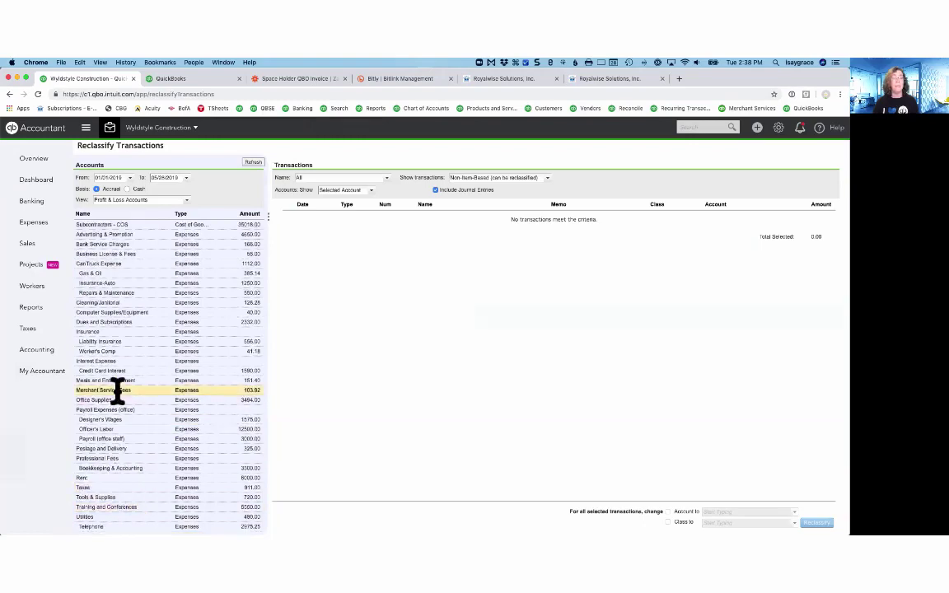
{"action": "scroll", "coordinate": [116, 378], "scroll_direction": "up", "scroll_amount": 5}
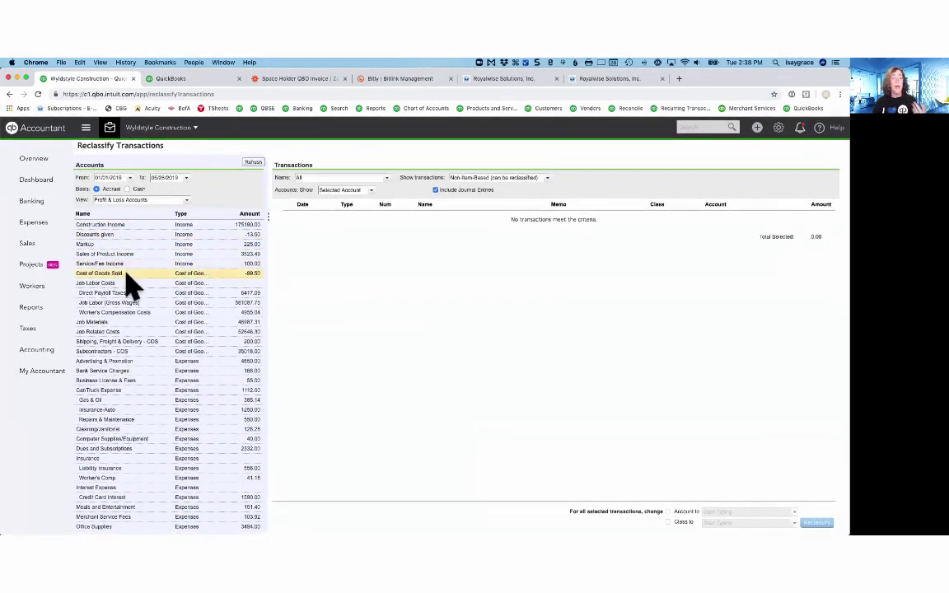
- List Advertising & Promotion transactions, tick the first two ($950.00), and check Account to
{"action": "left_click", "coordinate": [124, 366]}
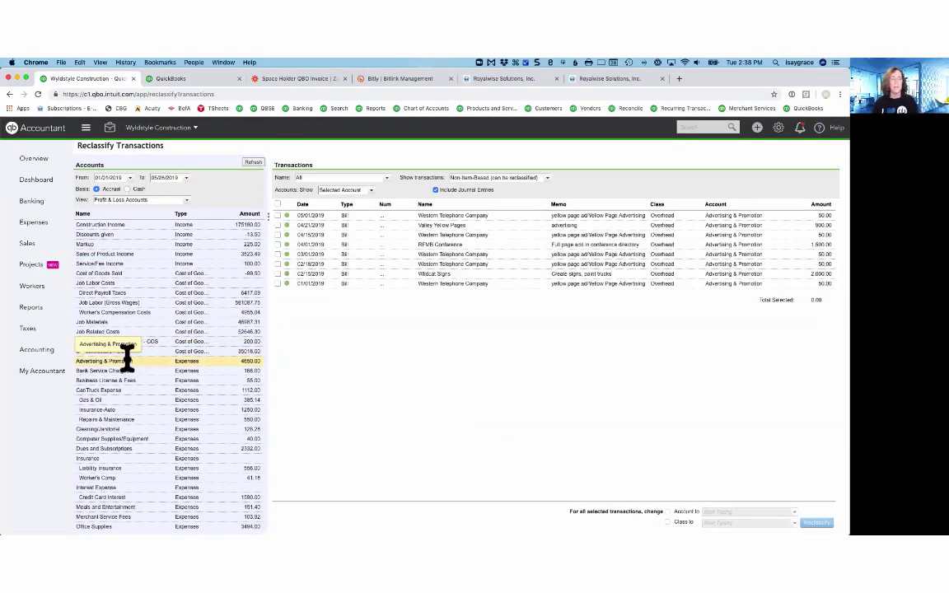
{"action": "left_click_drag", "start_coordinate": [126, 356], "coordinate": [271, 237]}
{"action": "left_click", "coordinate": [277, 215]}
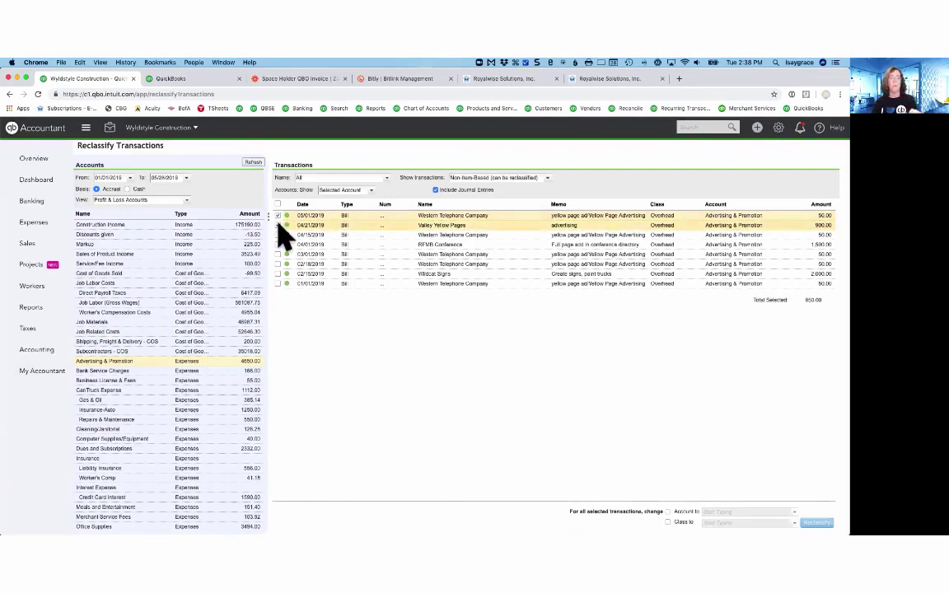
{"action": "left_click", "coordinate": [667, 512]}
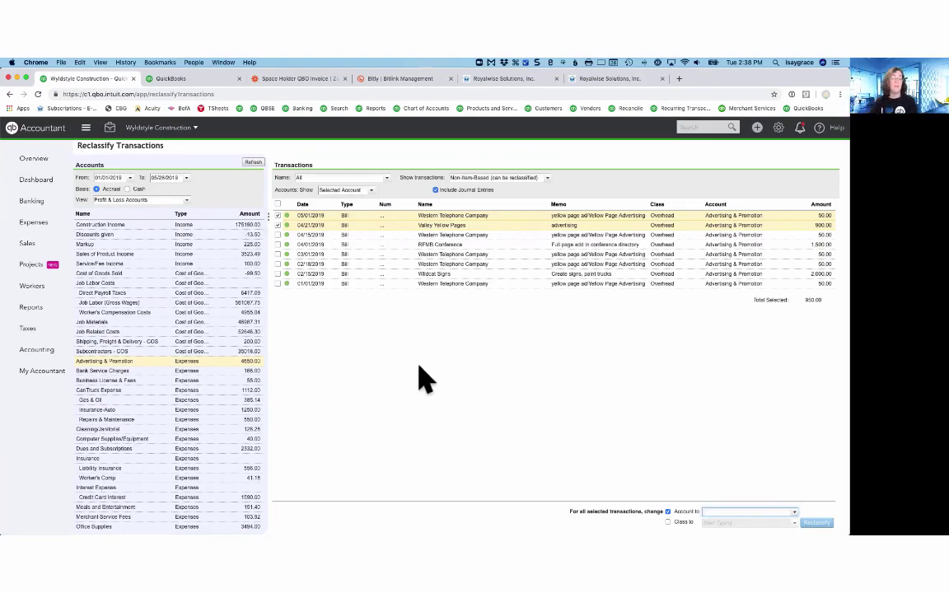
{"action": "scroll", "coordinate": [208, 393], "scroll_direction": "down", "scroll_amount": 5}
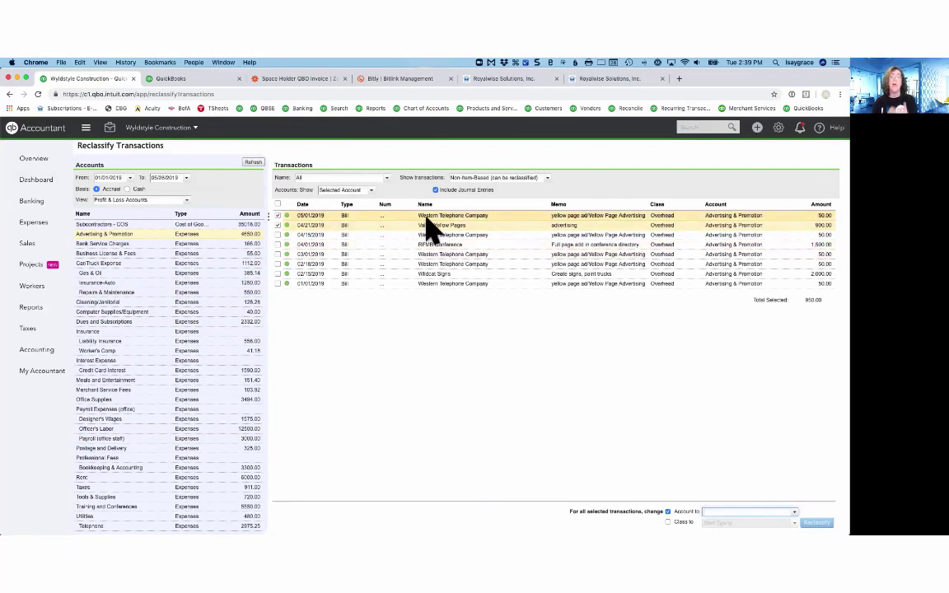
{"action": "left_click", "coordinate": [115, 177]}
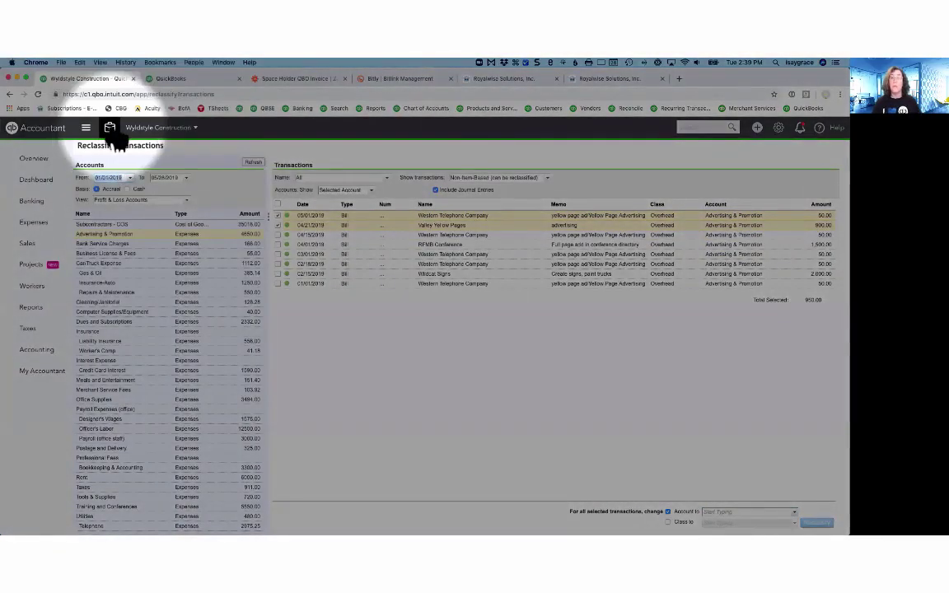
- In Report Tools, set the default Date to Last Month, then back to This Year-to-date
{"action": "left_click", "coordinate": [110, 127]}
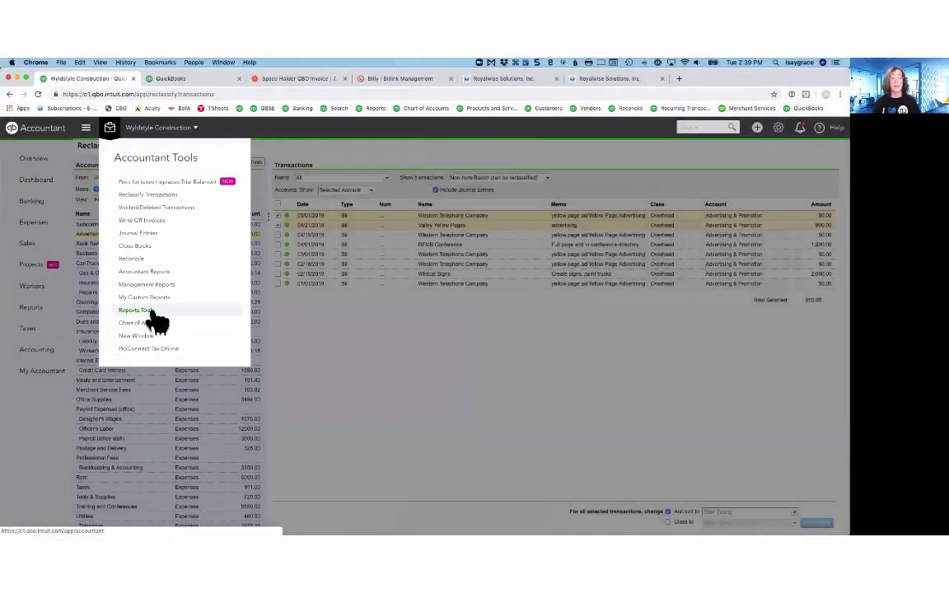
{"action": "left_click", "coordinate": [152, 310]}
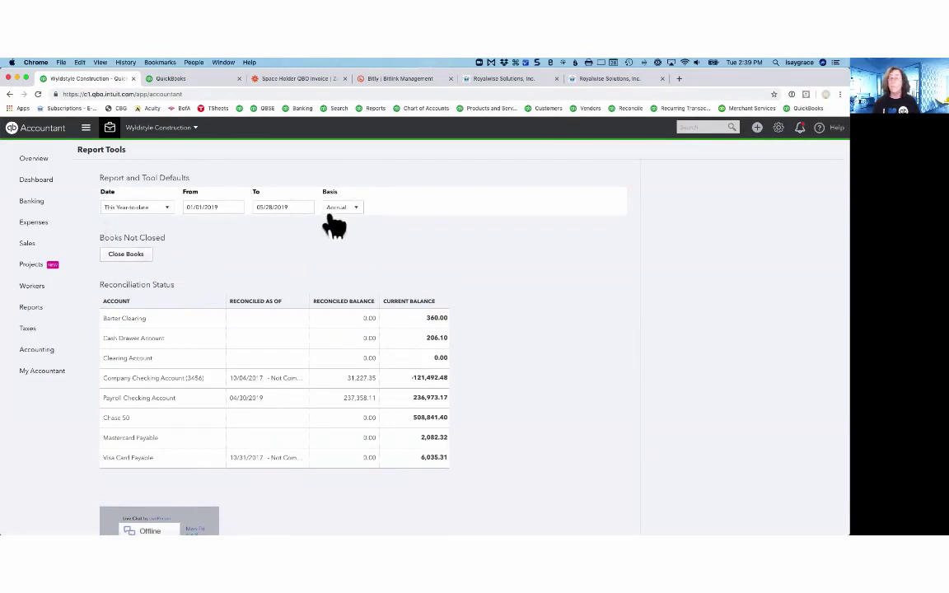
{"action": "left_click", "coordinate": [164, 212]}
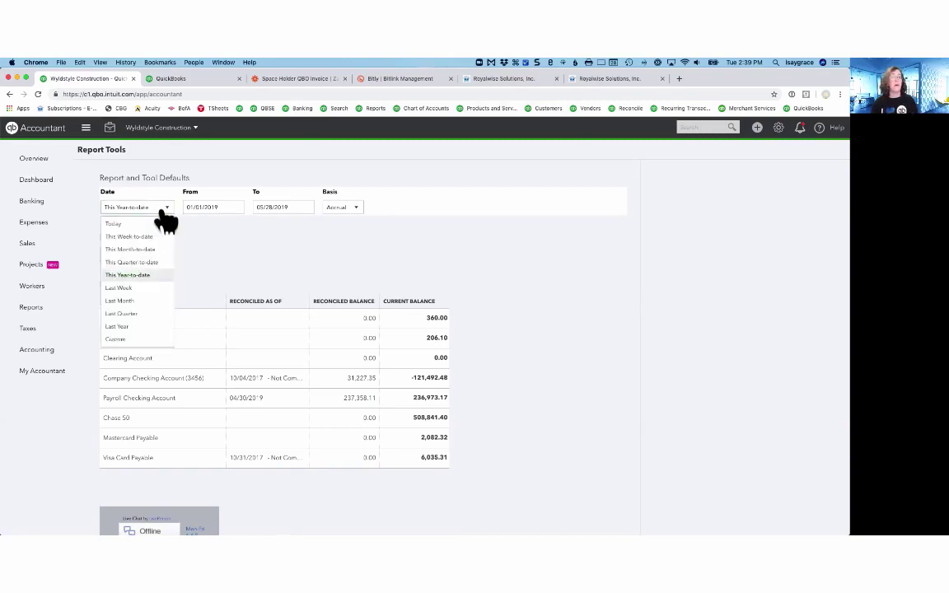
{"action": "left_click", "coordinate": [123, 301]}
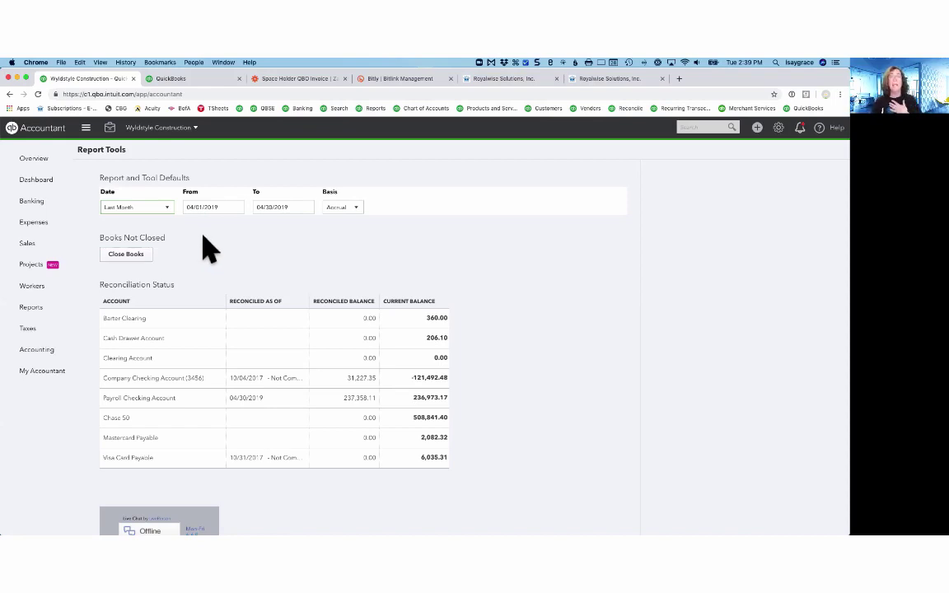
{"action": "left_click", "coordinate": [169, 213]}
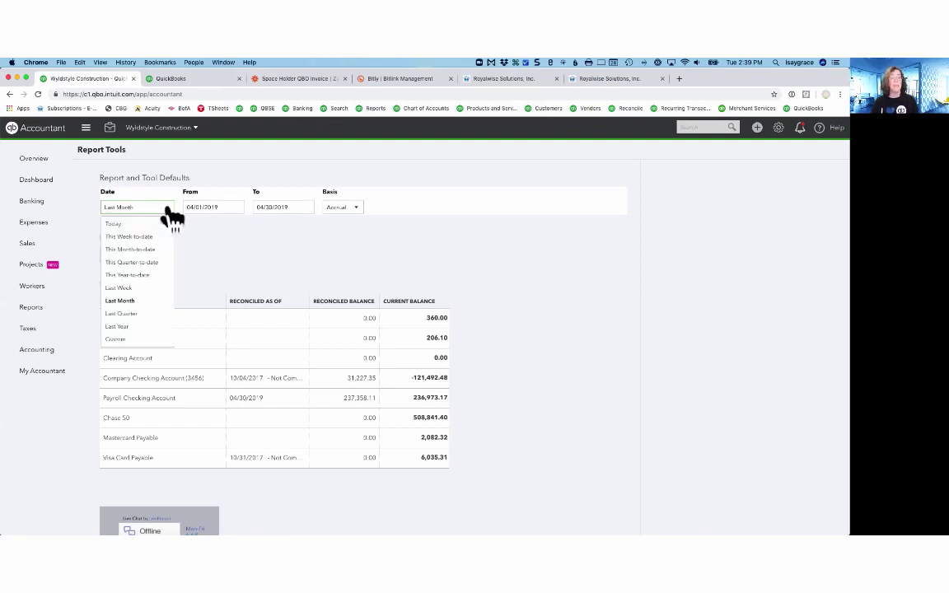
{"action": "left_click", "coordinate": [149, 276]}
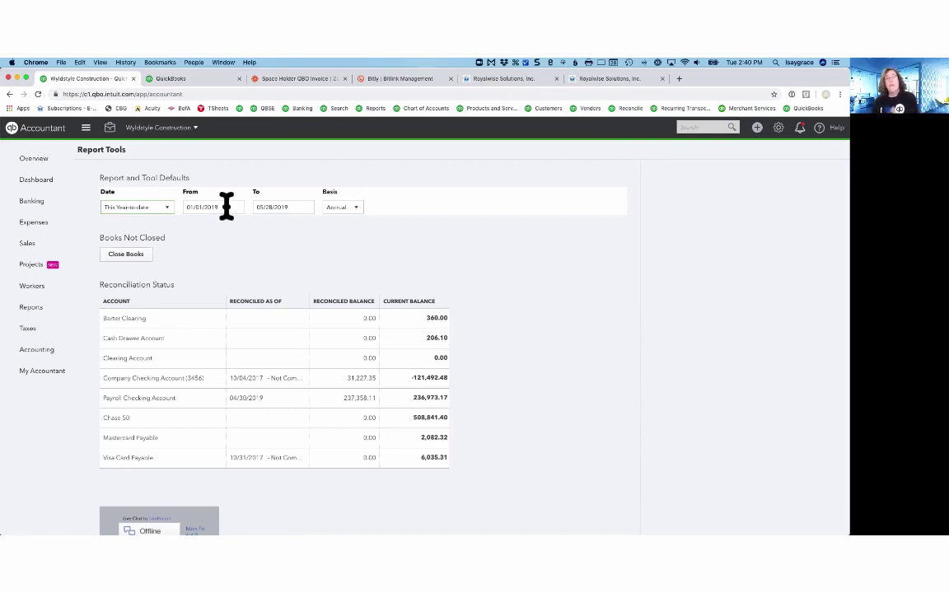
- Set the default report period to a custom range from 01/01/2018 to 05/28/2019
{"action": "left_click", "coordinate": [167, 211]}
{"action": "left_click_drag", "start_coordinate": [186, 207], "coordinate": [219, 206]}
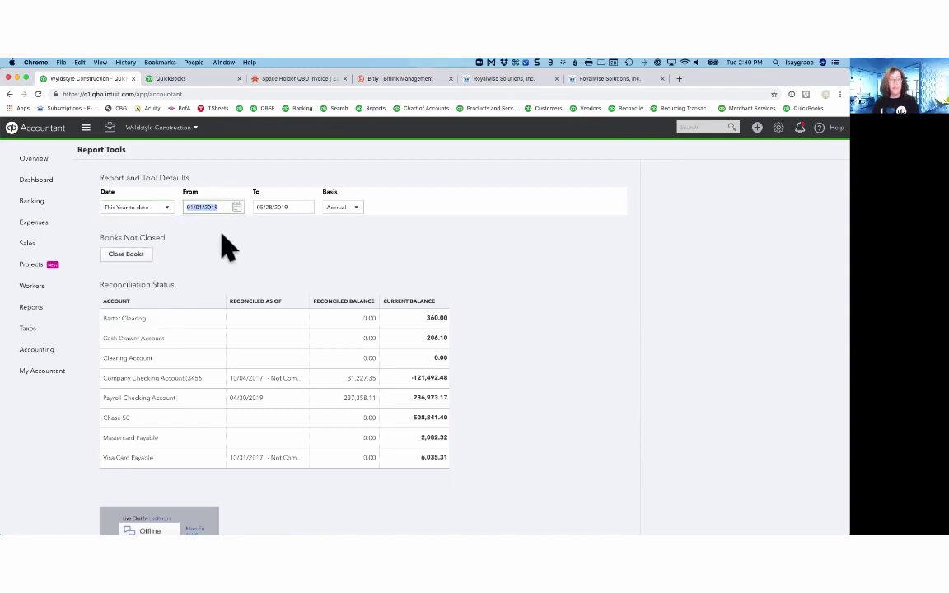
{"action": "type", "text": "01/01/2018"}
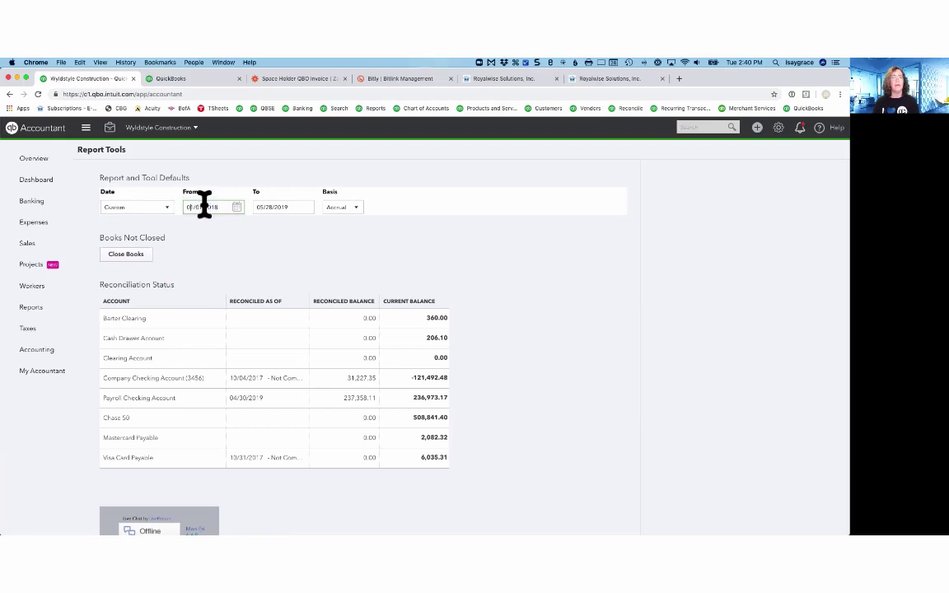
{"action": "left_click", "coordinate": [219, 207]}
{"action": "key", "text": "Tab"}
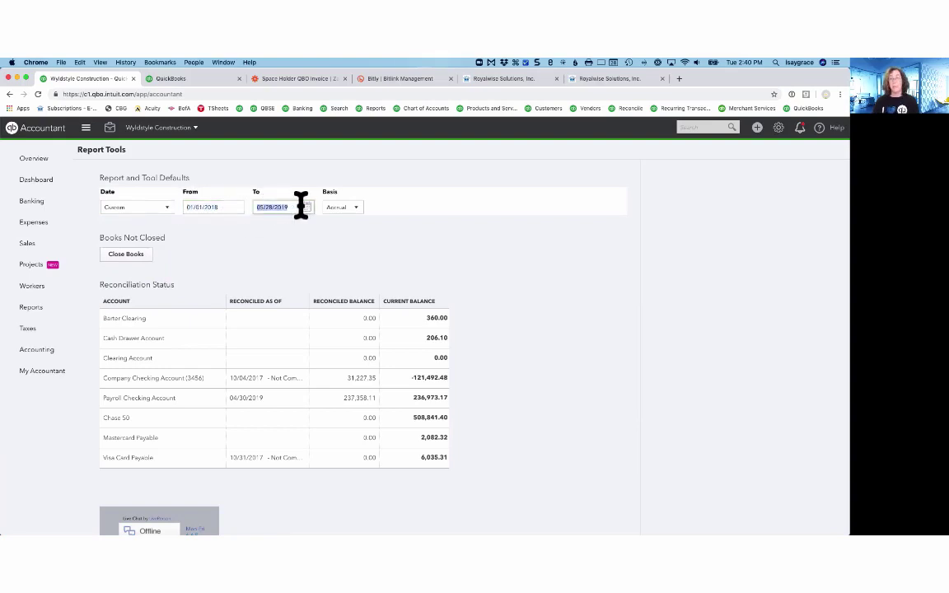
{"action": "left_click", "coordinate": [303, 249]}
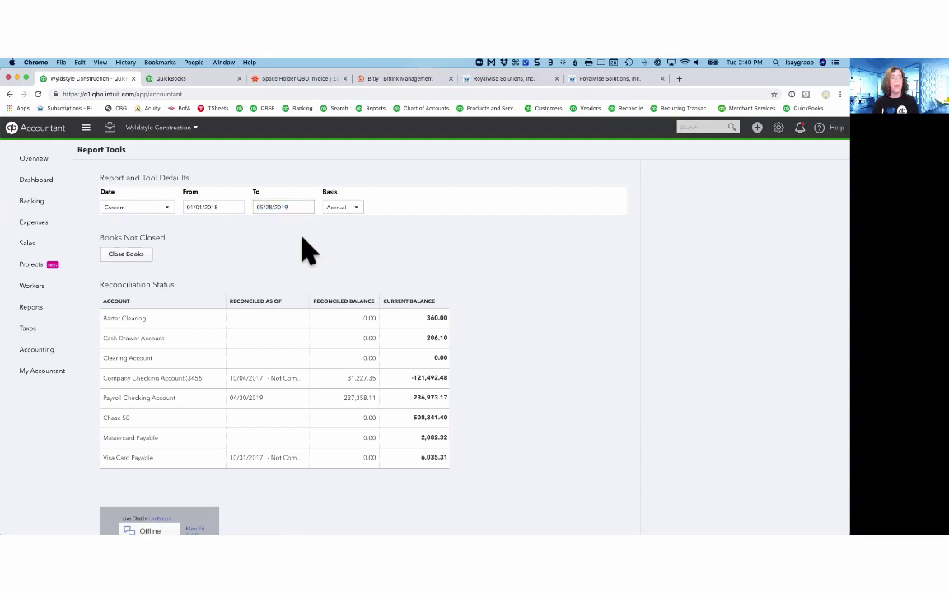
- Reopen Reclassify Transactions from Accountant Tools to view accounts for 01/01/2018–05/28/2019
{"action": "left_click", "coordinate": [109, 128]}
{"action": "left_click", "coordinate": [130, 193]}
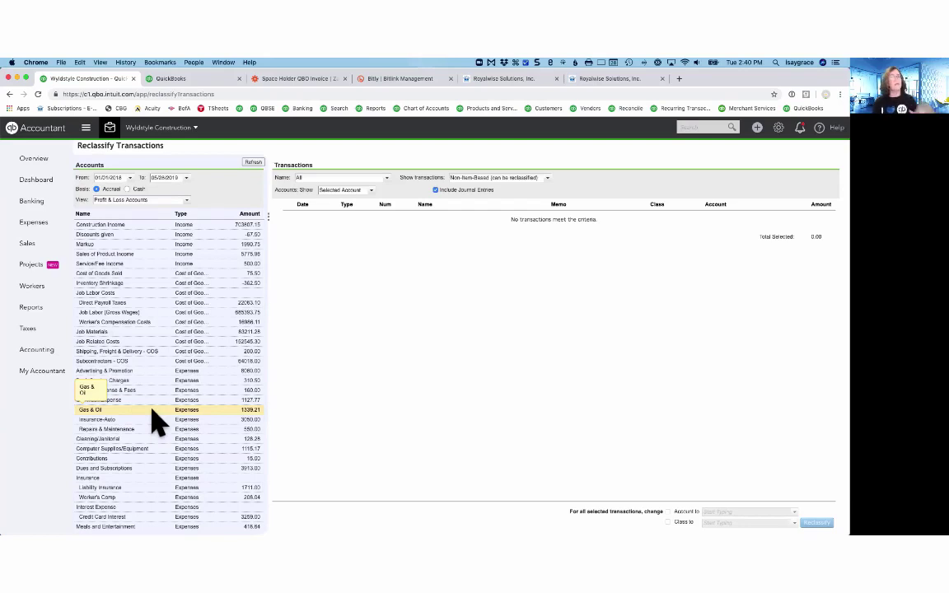
- Reset the Report Tools default period to This Year-to-date, 01/01/2019 to 05/28/2019
{"action": "left_click", "coordinate": [110, 127]}
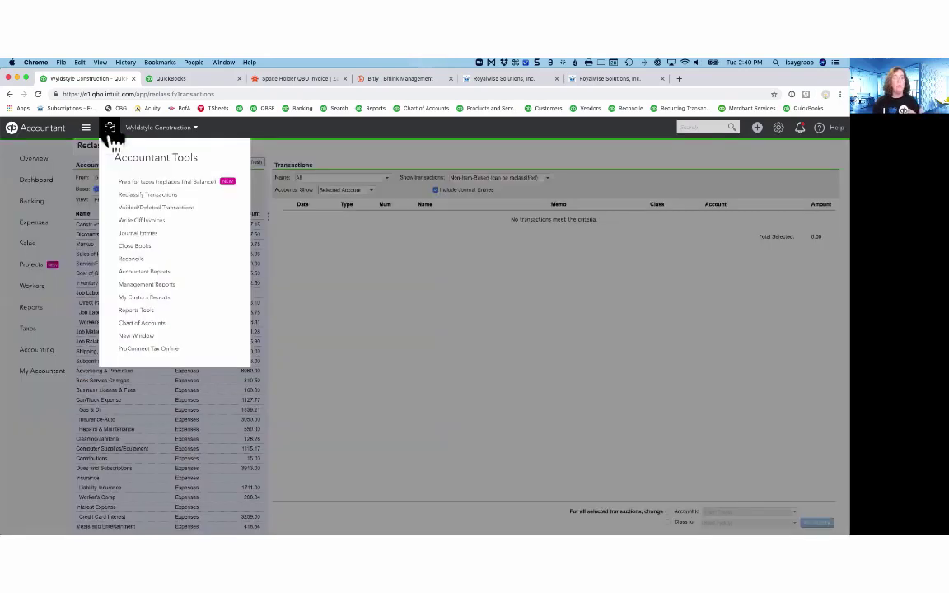
{"action": "left_click", "coordinate": [138, 311]}
{"action": "left_click", "coordinate": [169, 208]}
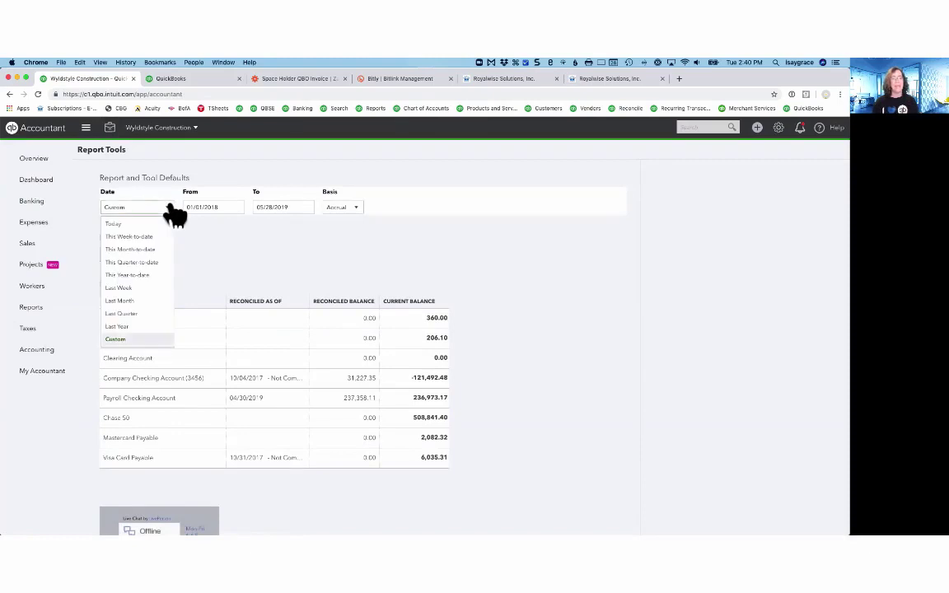
{"action": "left_click", "coordinate": [149, 275]}
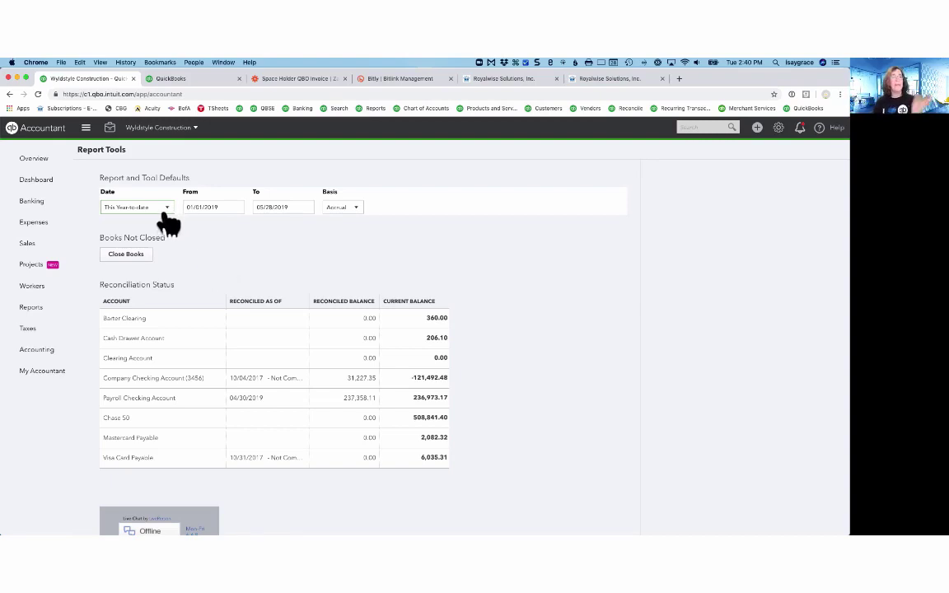
{"action": "left_click", "coordinate": [109, 128]}
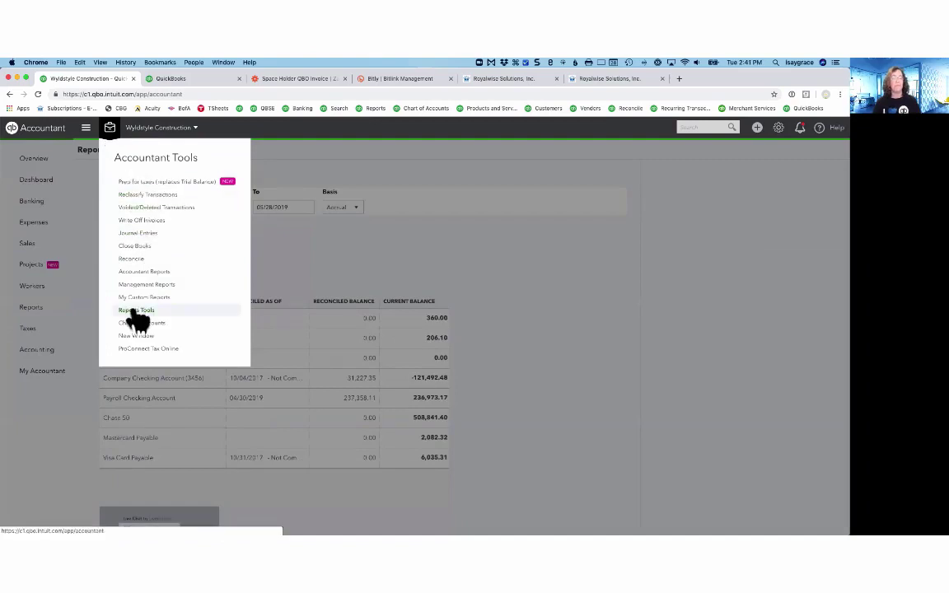
{"action": "left_click", "coordinate": [524, 273]}
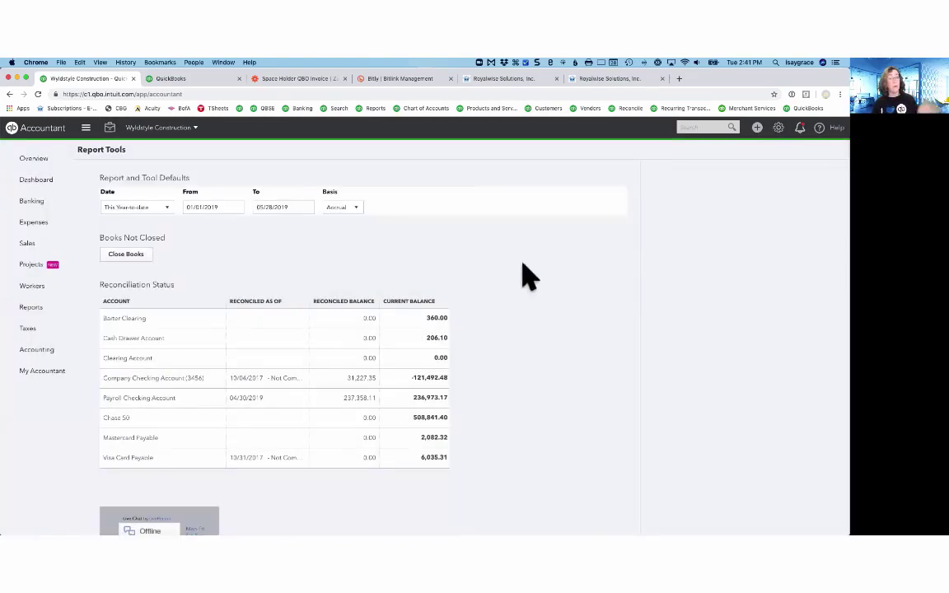
- Return to the Overview and scroll to Common Issues showing Opening Balance Equity at -$8,479.74
{"action": "left_click", "coordinate": [34, 160]}
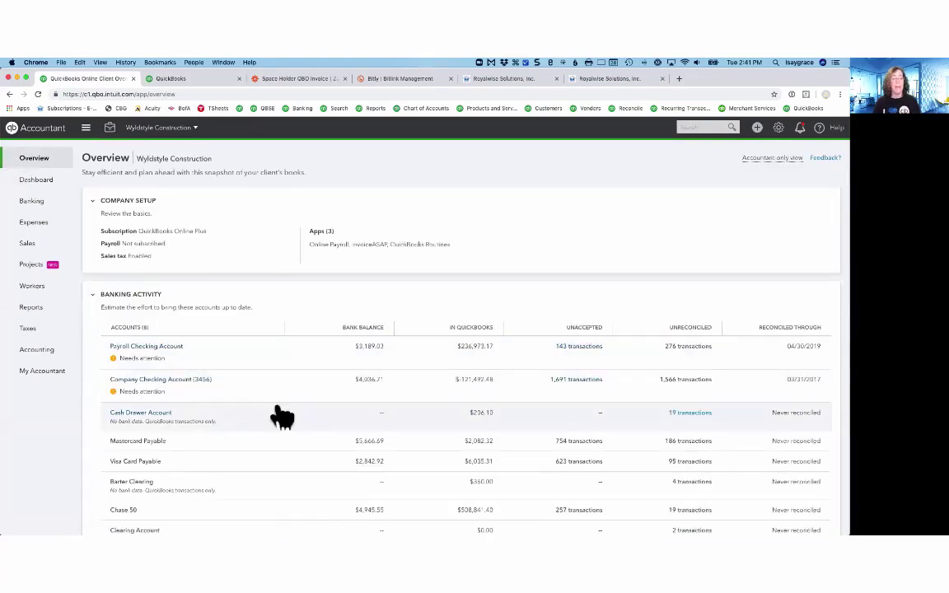
{"action": "scroll", "coordinate": [280, 416], "scroll_direction": "down", "scroll_amount": 3}
{"action": "scroll", "coordinate": [280, 416], "scroll_direction": "down", "scroll_amount": 3}
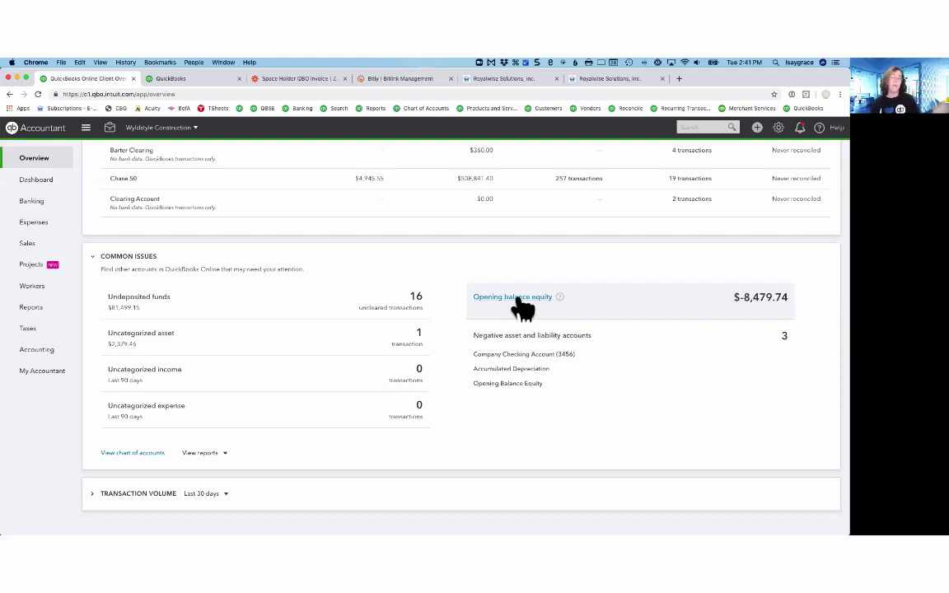
- Open the Opening Balance Equity register from the Common Issues link
{"action": "left_click", "coordinate": [519, 298]}
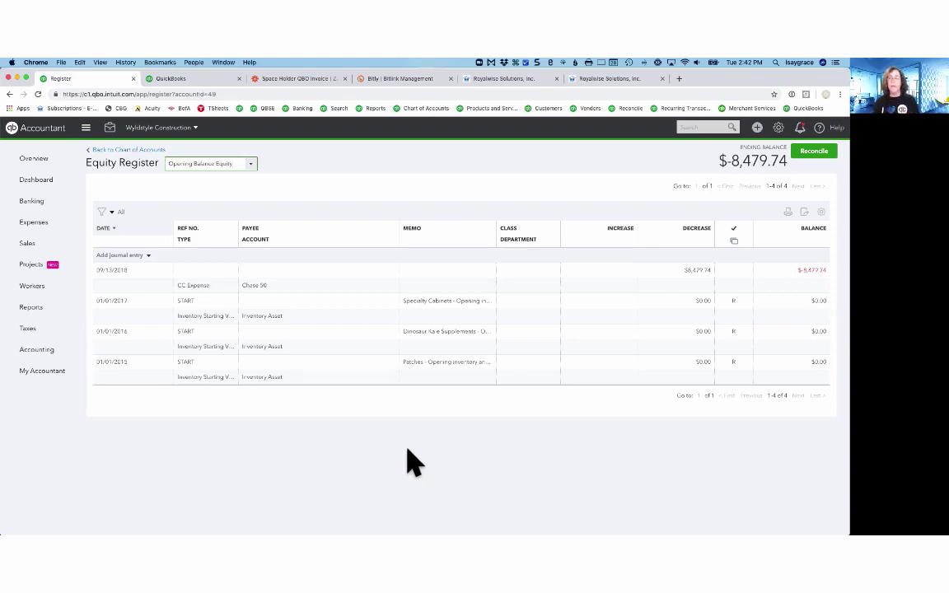
- Save a 09/30/2018 journal entry increasing Retained Earnings by 8,479.74
{"action": "left_click", "coordinate": [132, 257]}
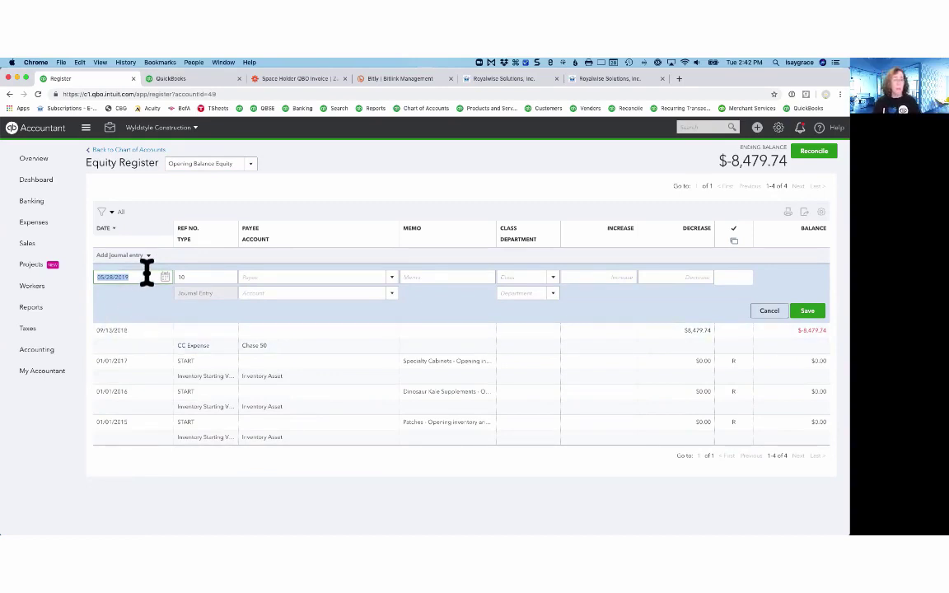
{"action": "type", "text": "9/30/18"}
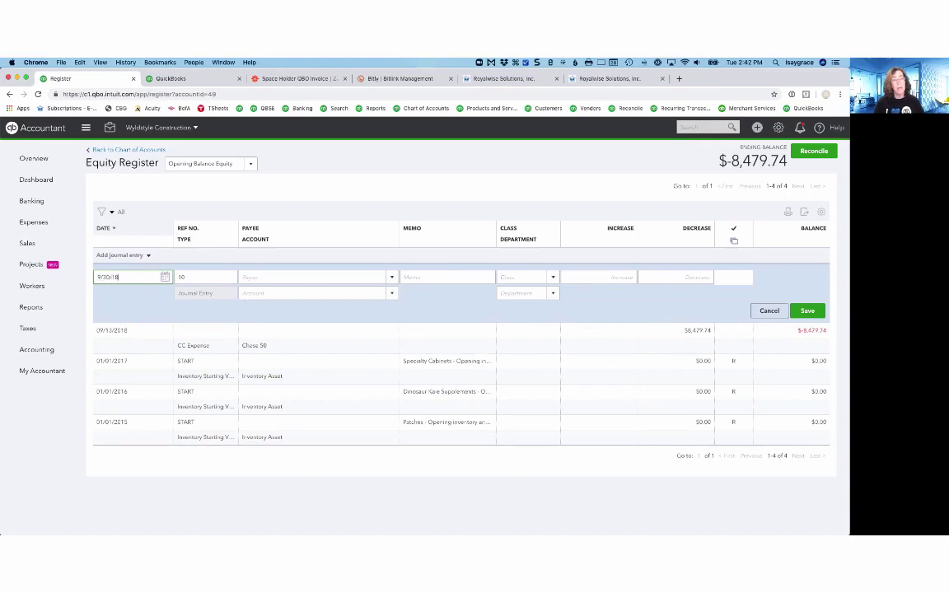
{"action": "key", "text": "Tab"}
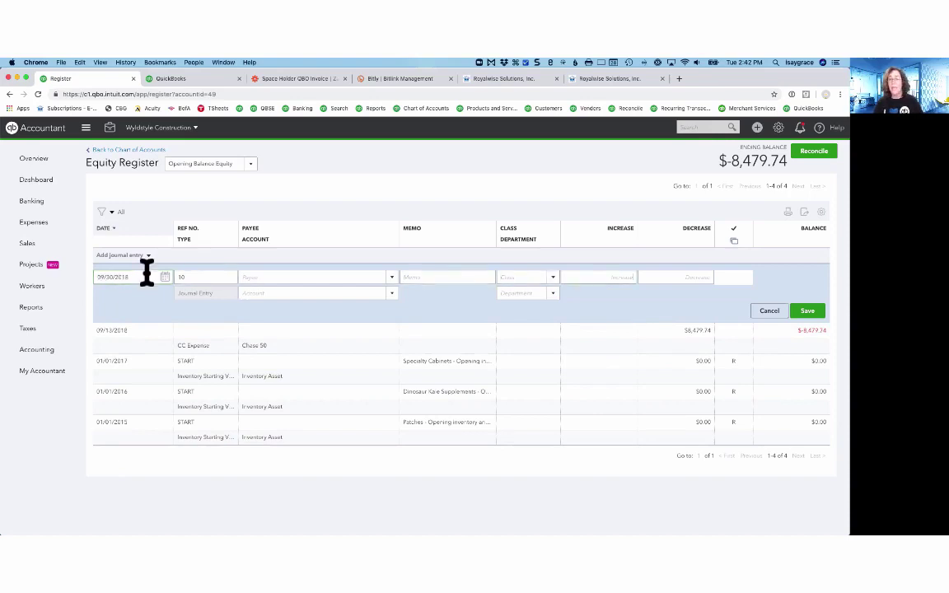
{"action": "type", "text": "8,479.74"}
{"action": "left_click", "coordinate": [254, 294]}
{"action": "type", "text": "Retained Earnings"}
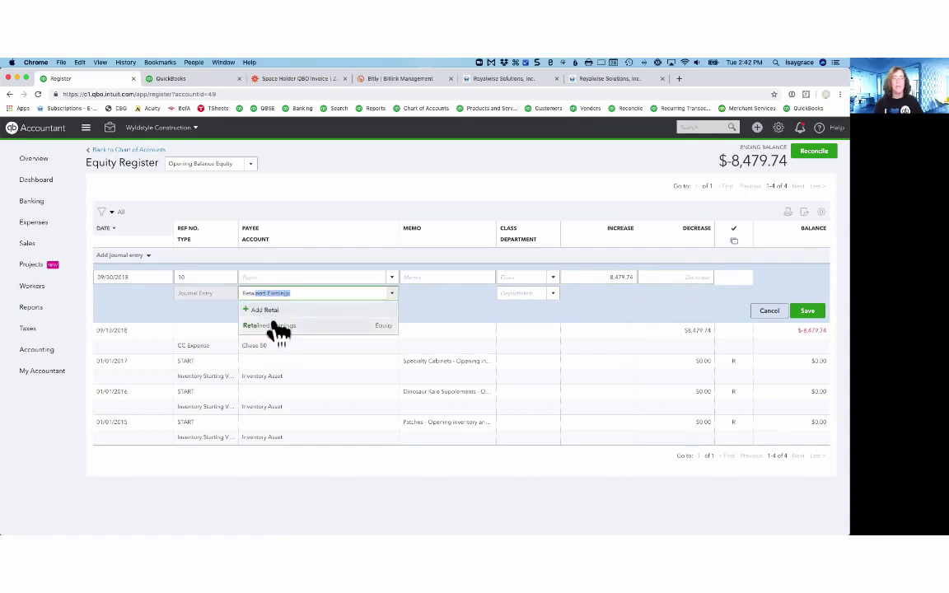
{"action": "left_click", "coordinate": [276, 327]}
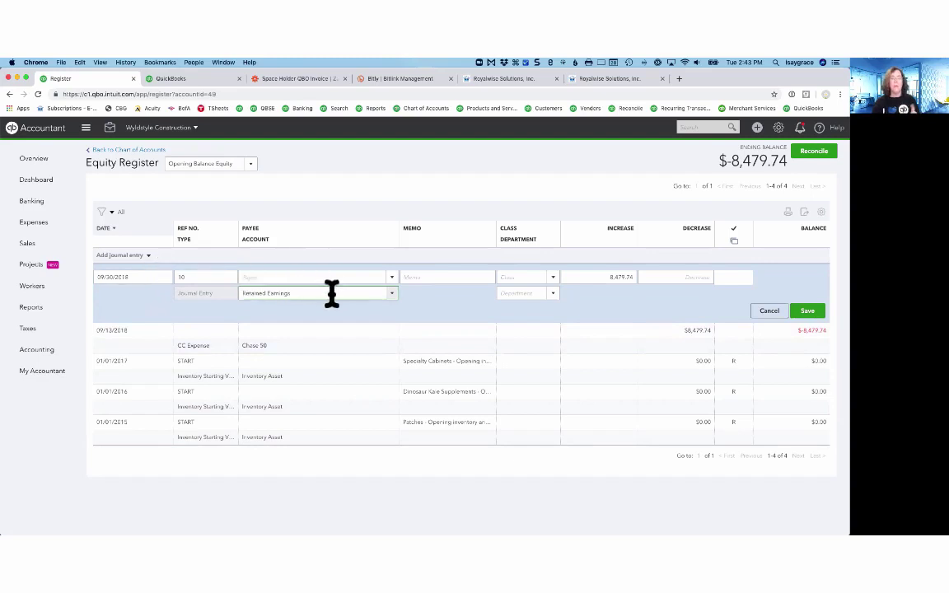
{"action": "left_click", "coordinate": [806, 313]}
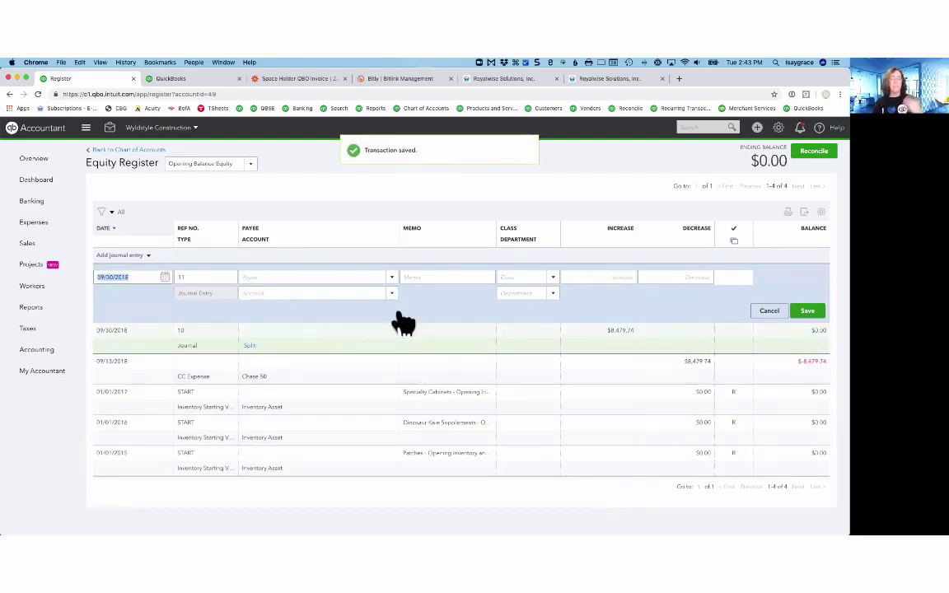
- Open the Company Checking Account (3456) register and check its -121,492.48 ending balance
{"action": "left_click", "coordinate": [35, 160]}
{"action": "scroll", "coordinate": [320, 387], "scroll_direction": "down", "scroll_amount": 5}
{"action": "scroll", "coordinate": [322, 395], "scroll_direction": "down", "scroll_amount": 3}
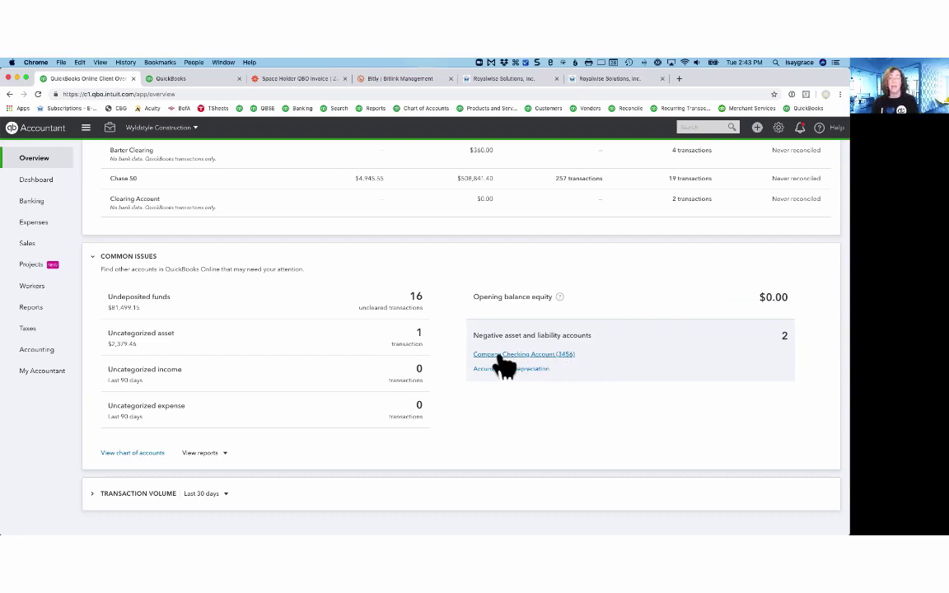
{"action": "left_click", "coordinate": [568, 355]}
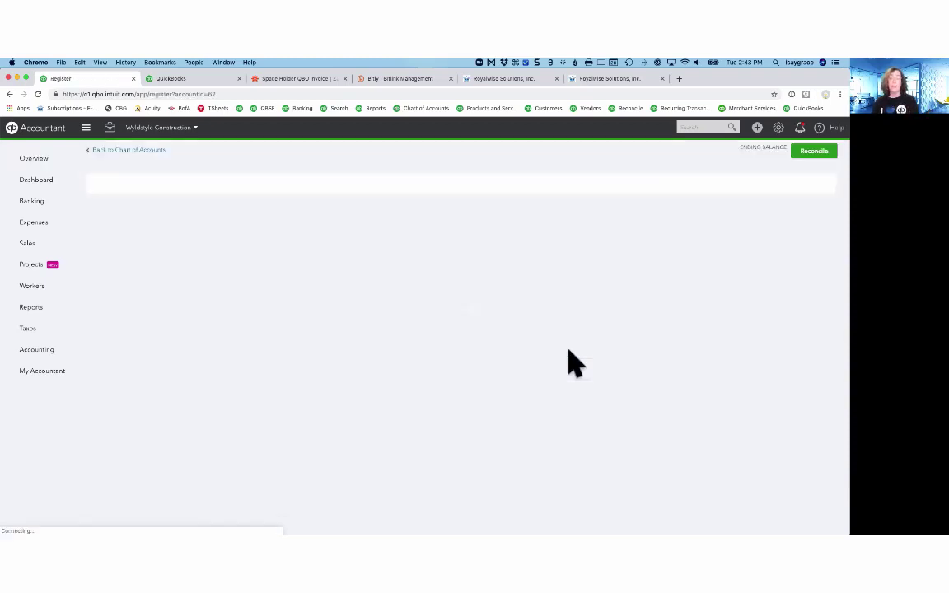
{"action": "left_click_drag", "start_coordinate": [712, 161], "coordinate": [788, 161]}
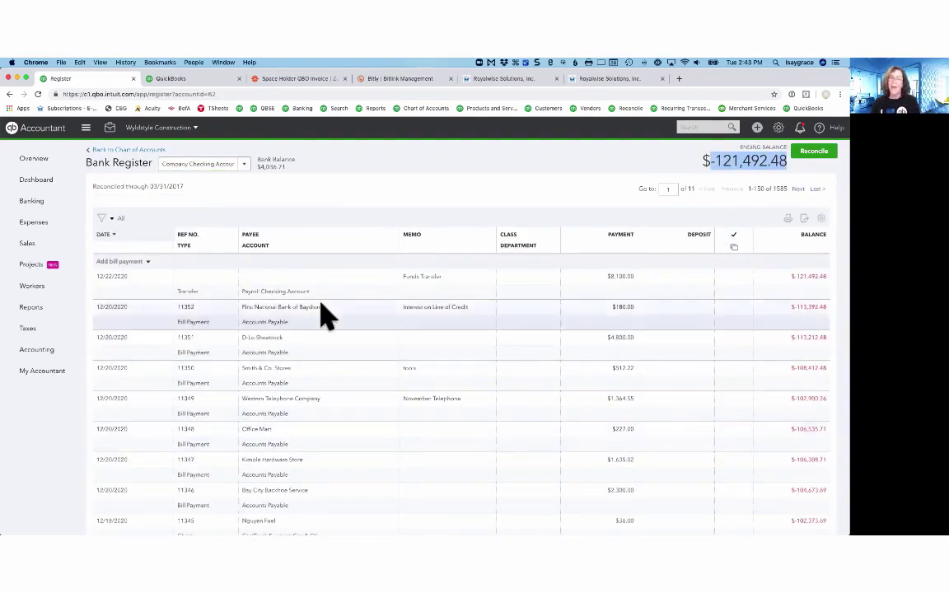
- Go back to Common Issues and open the Accumulated Depreciation register
{"action": "left_click", "coordinate": [37, 158]}
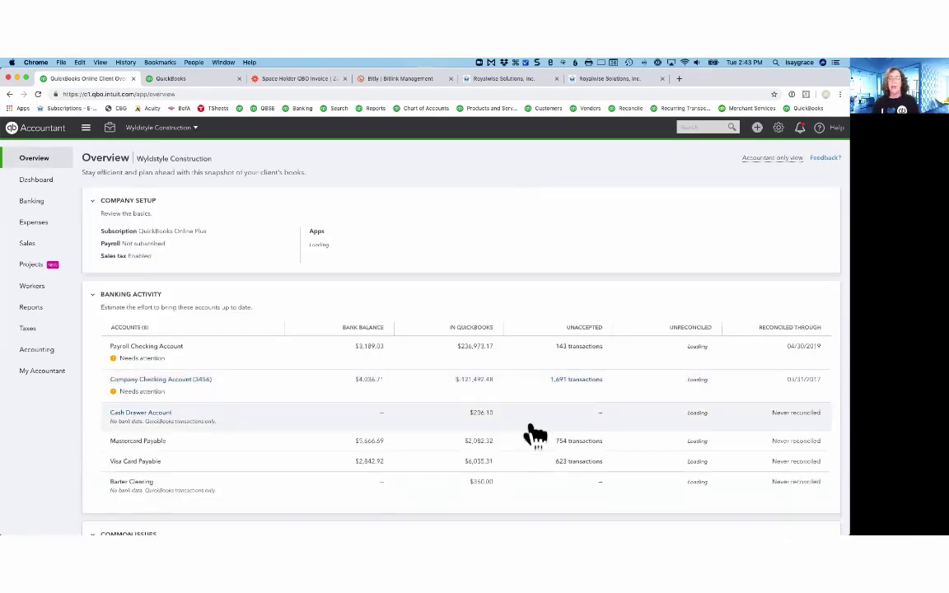
{"action": "scroll", "coordinate": [530, 434], "scroll_direction": "down", "scroll_amount": 5}
{"action": "scroll", "coordinate": [536, 435], "scroll_direction": "down", "scroll_amount": 1}
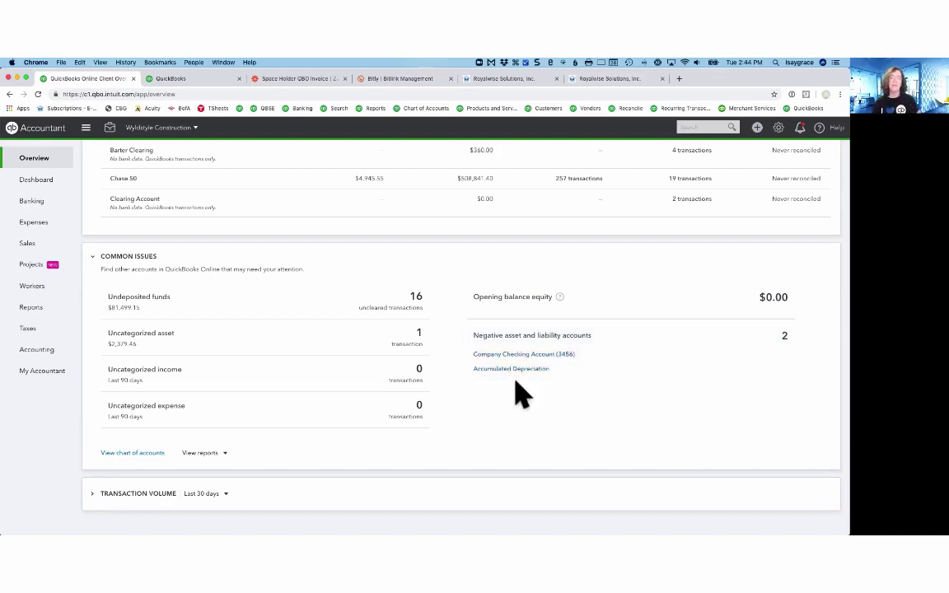
{"action": "left_click", "coordinate": [512, 368]}
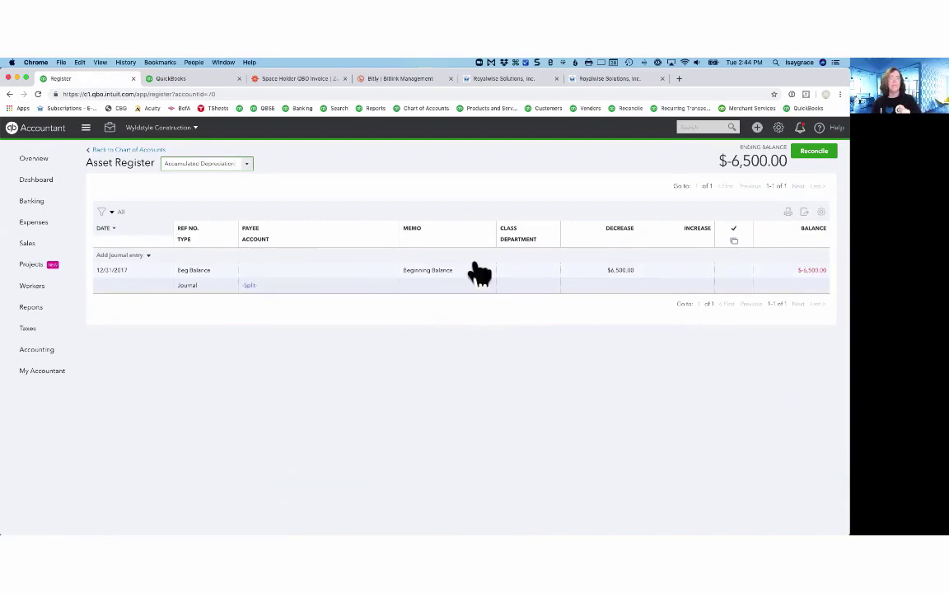
- Return to Common Issues, now showing Opening Balance Equity at $0.00 and two negative accounts
{"action": "left_click", "coordinate": [43, 162]}
{"action": "scroll", "coordinate": [416, 449], "scroll_direction": "down", "scroll_amount": 3}
{"action": "scroll", "coordinate": [416, 449], "scroll_direction": "down", "scroll_amount": 2}
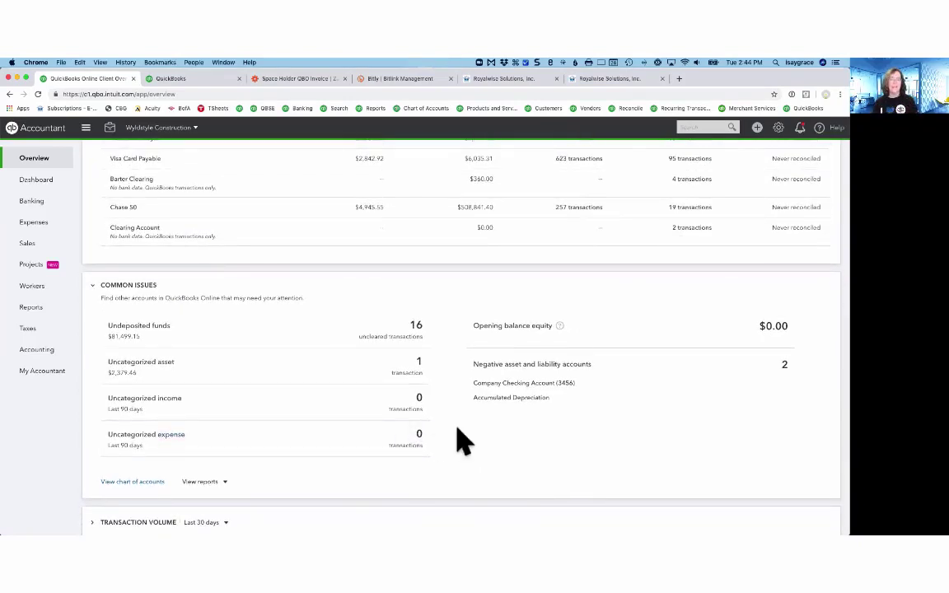
{"action": "scroll", "coordinate": [247, 478], "scroll_direction": "down", "scroll_amount": 1}
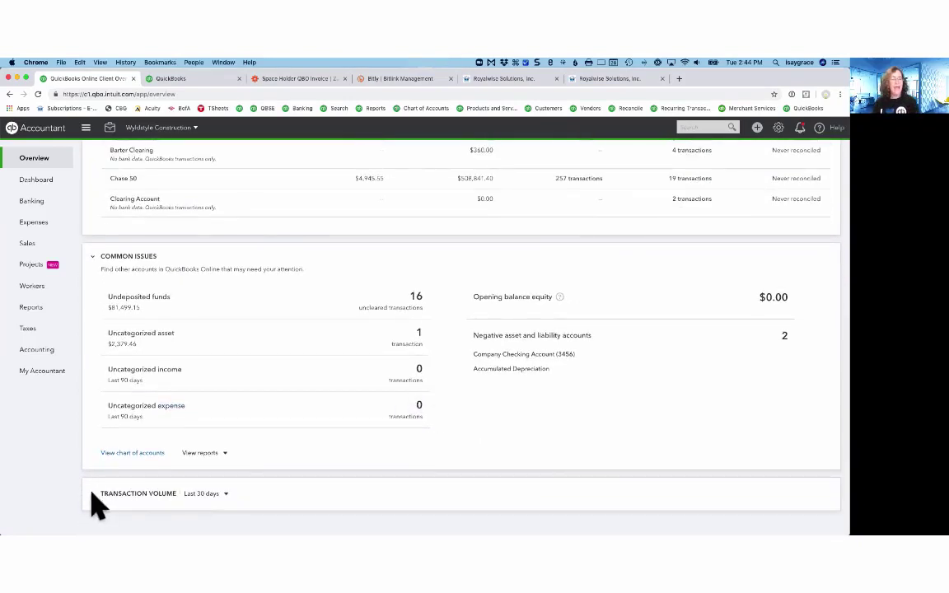
- Switch Transaction Volume to Last 90 days, then Last 365 days, noting 554 bank transactions and 37 invoices
{"action": "scroll", "coordinate": [290, 451], "scroll_direction": "down", "scroll_amount": 2}
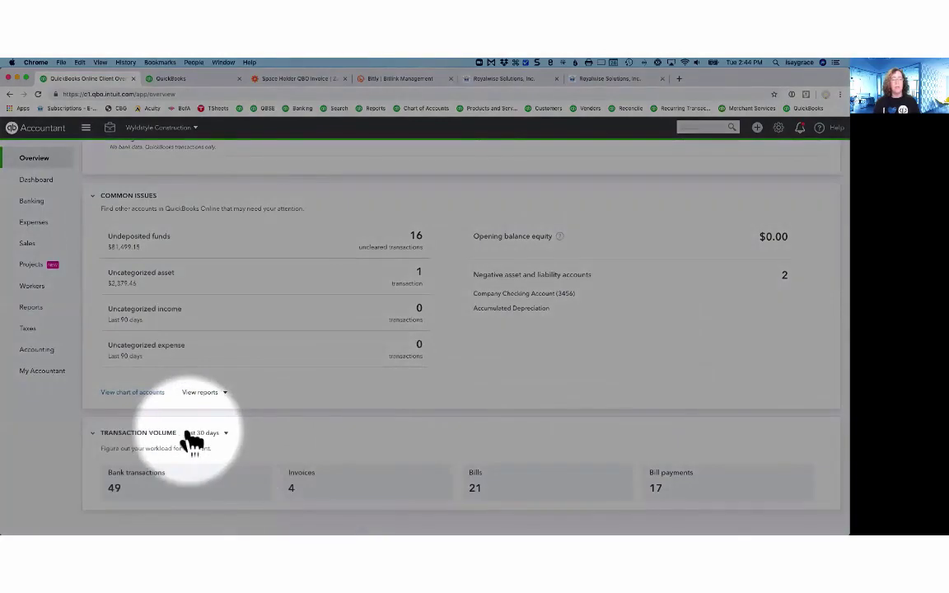
{"action": "left_click", "coordinate": [221, 437]}
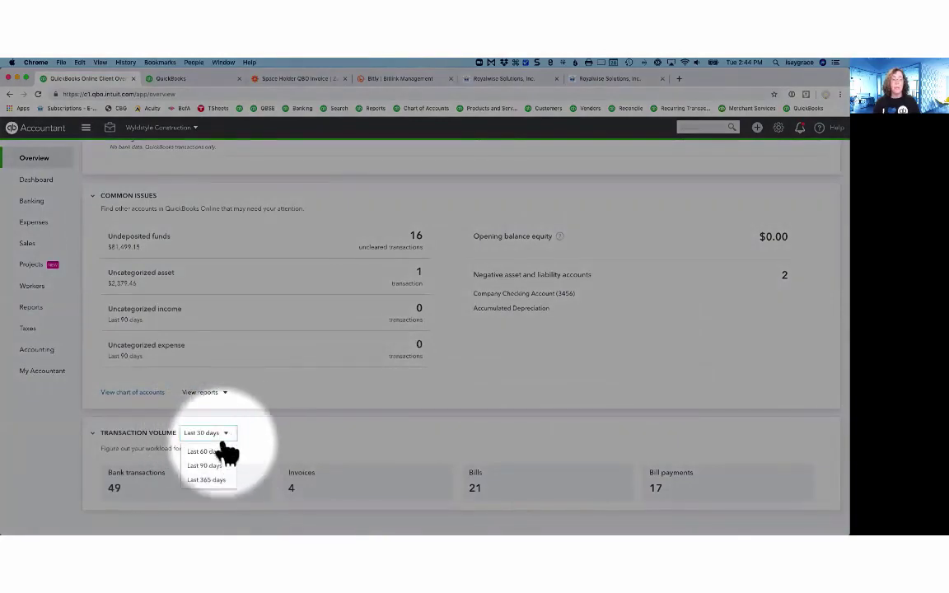
{"action": "left_click", "coordinate": [216, 466]}
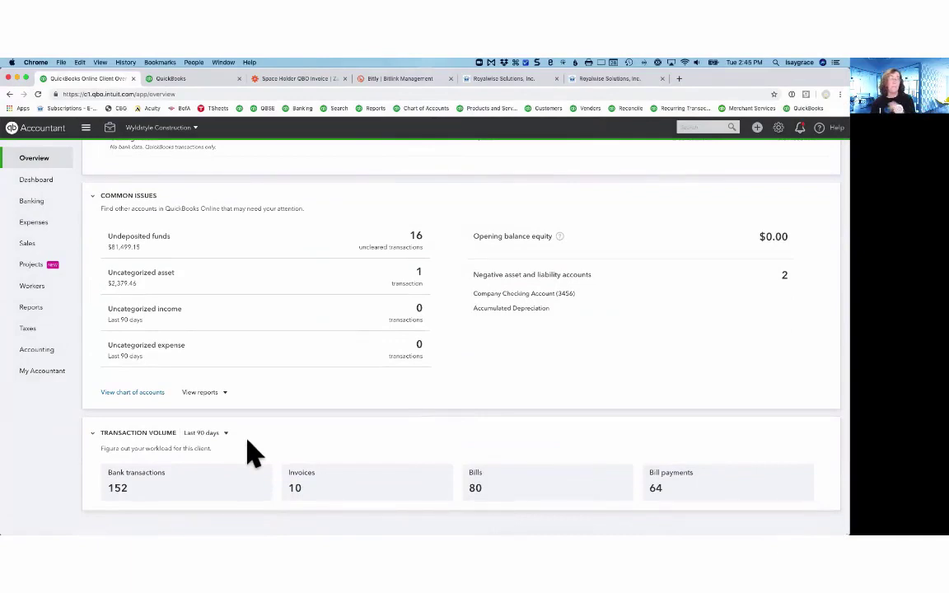
{"action": "left_click", "coordinate": [224, 435]}
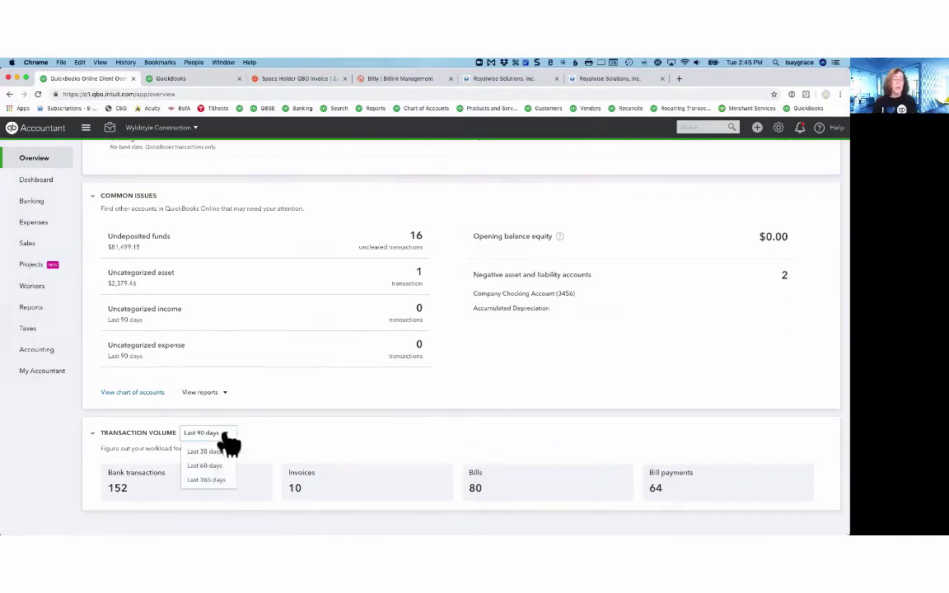
{"action": "left_click", "coordinate": [212, 481]}
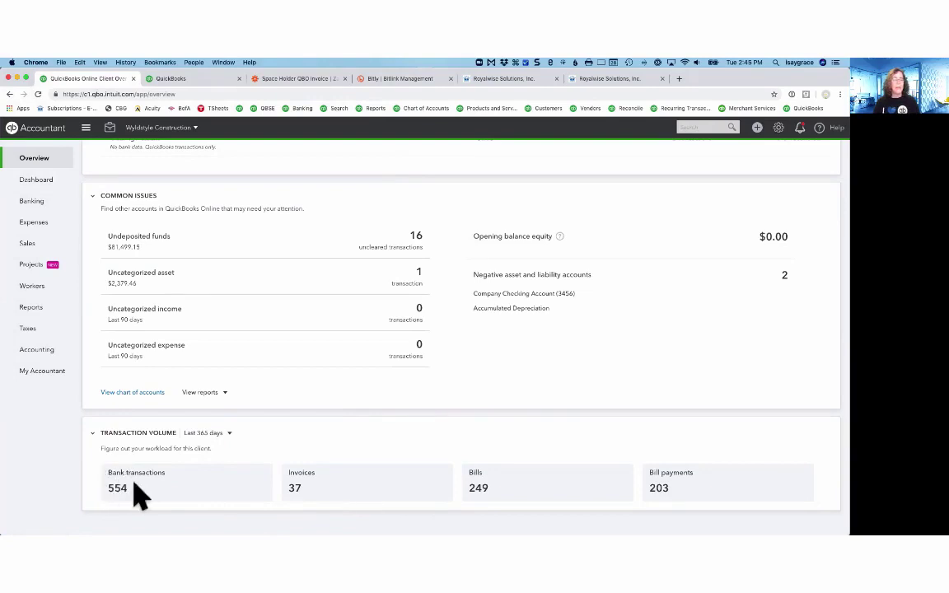
{"action": "left_click_drag", "start_coordinate": [108, 486], "coordinate": [132, 488]}
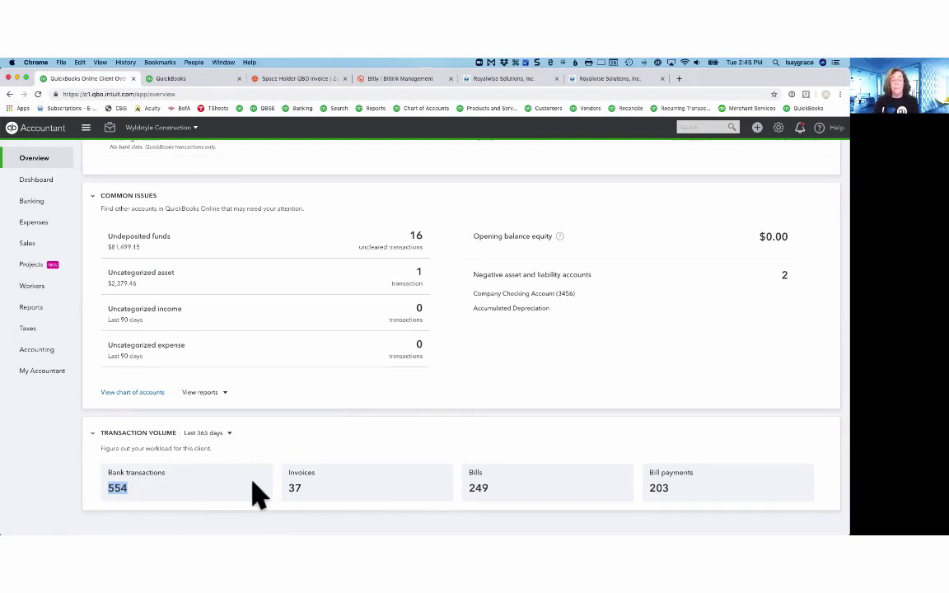
{"action": "double_click", "coordinate": [295, 488]}
{"action": "left_click", "coordinate": [295, 487]}
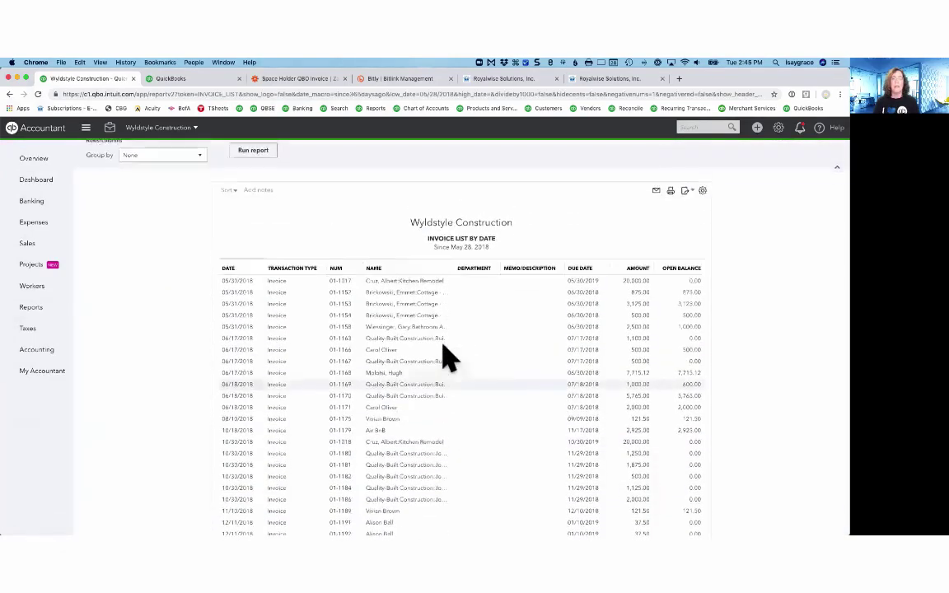
{"action": "scroll", "coordinate": [445, 356], "scroll_direction": "down", "scroll_amount": 5}
{"action": "scroll", "coordinate": [445, 356], "scroll_direction": "down", "scroll_amount": 5}
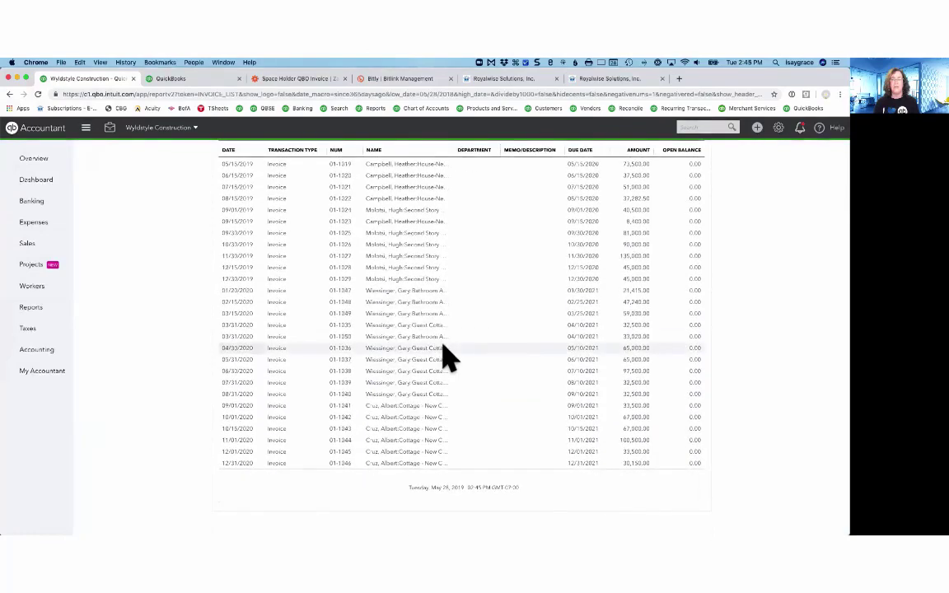
{"action": "scroll", "coordinate": [445, 356], "scroll_direction": "up", "scroll_amount": 10}
{"action": "scroll", "coordinate": [445, 356], "scroll_direction": "up", "scroll_amount": 5}
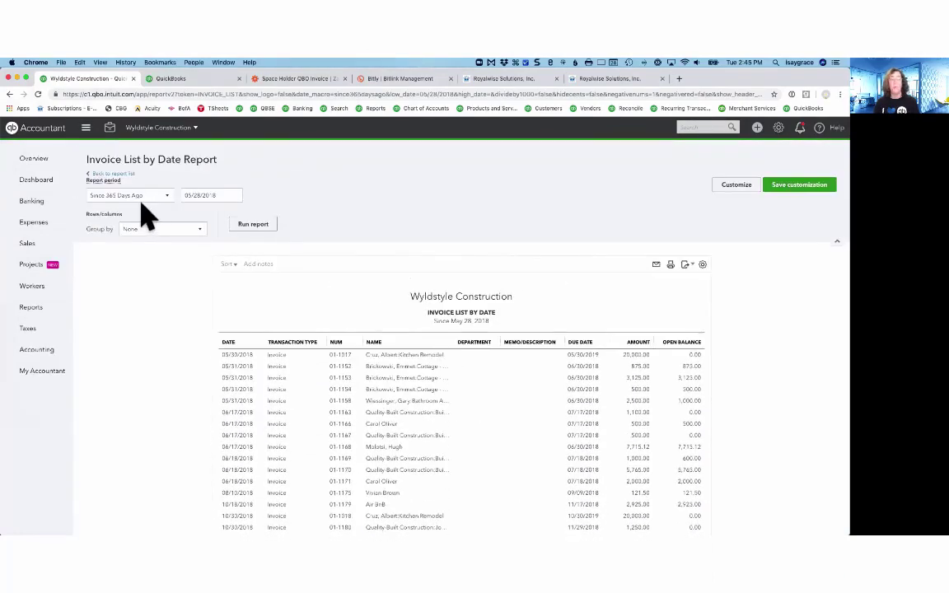
{"action": "left_click", "coordinate": [25, 161]}
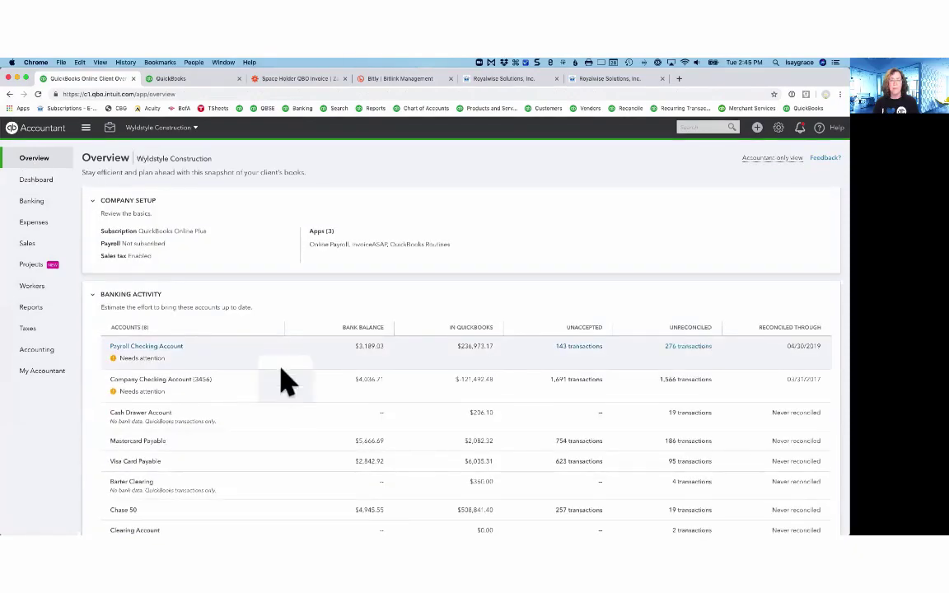
{"action": "scroll", "coordinate": [286, 395], "scroll_direction": "down", "scroll_amount": 10}
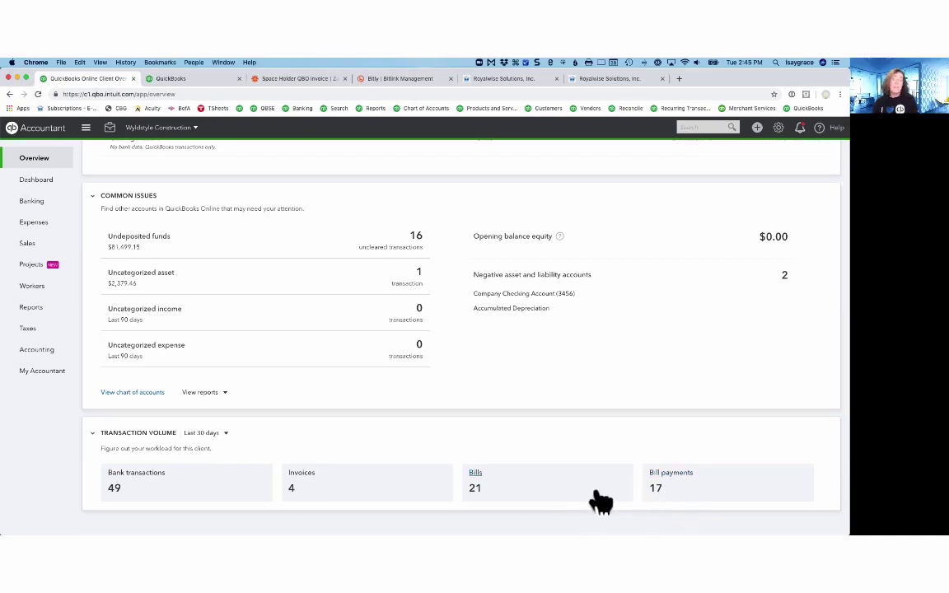
{"action": "left_click", "coordinate": [659, 476]}
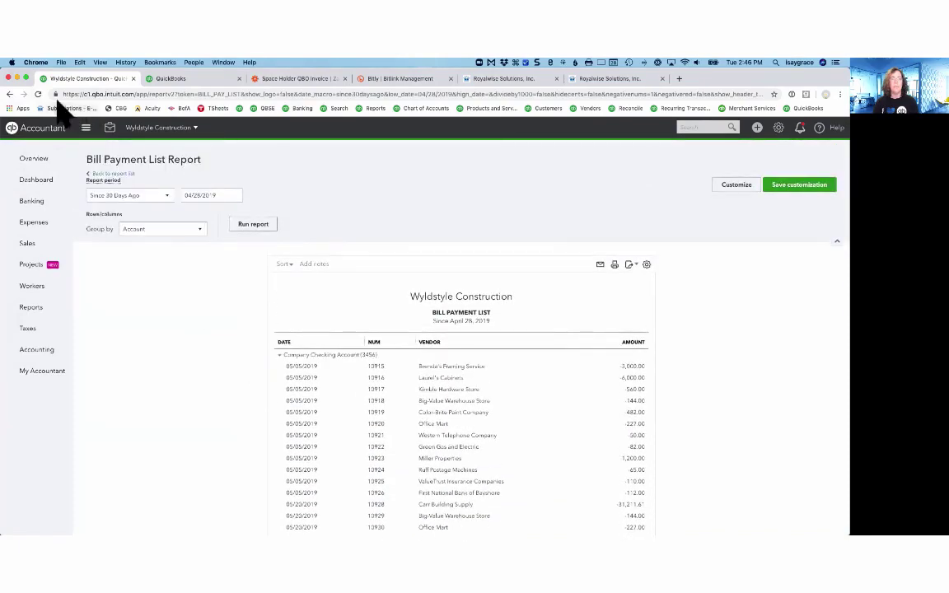
{"action": "left_click", "coordinate": [10, 94]}
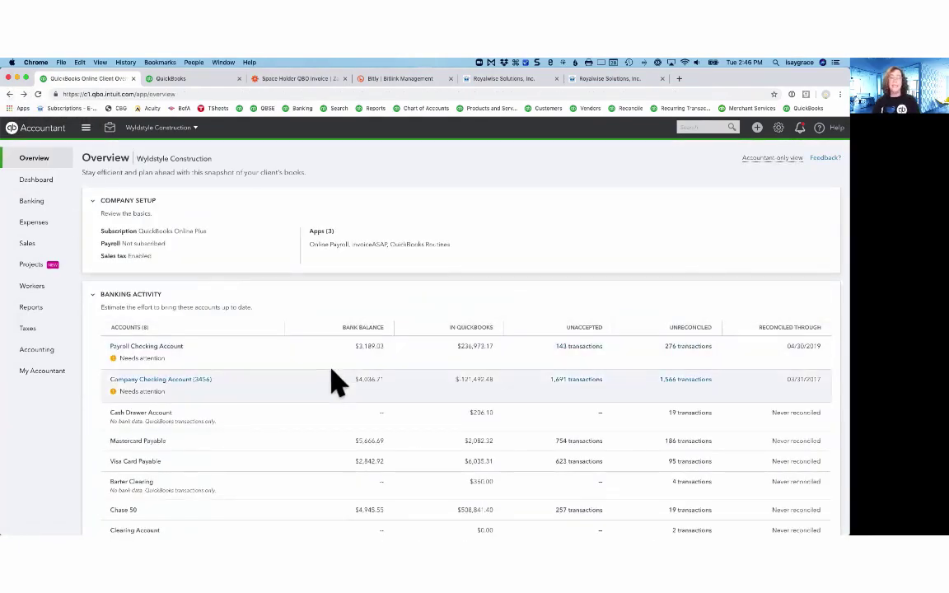
{"action": "scroll", "coordinate": [338, 399], "scroll_direction": "down", "scroll_amount": 2}
{"action": "scroll", "coordinate": [338, 400], "scroll_direction": "down", "scroll_amount": 3}
{"action": "scroll", "coordinate": [338, 400], "scroll_direction": "down", "scroll_amount": 3}
{"action": "scroll", "coordinate": [337, 400], "scroll_direction": "down", "scroll_amount": 5}
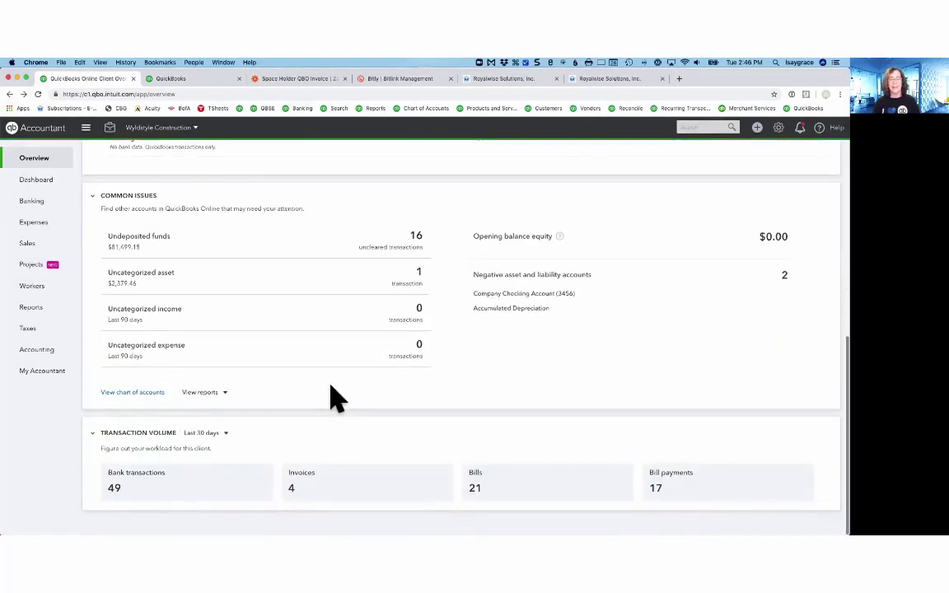
{"action": "scroll", "coordinate": [338, 399], "scroll_direction": "up", "scroll_amount": 10}
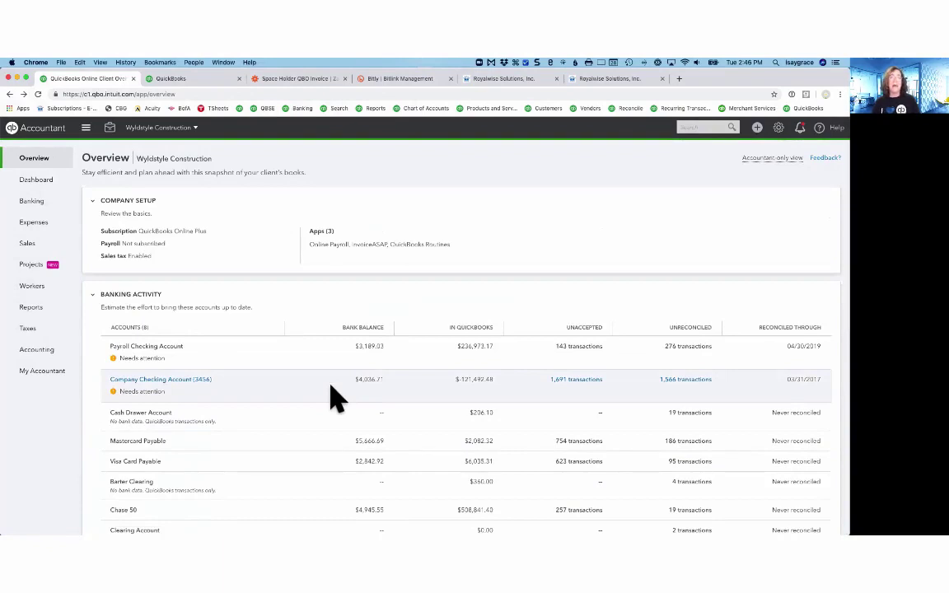